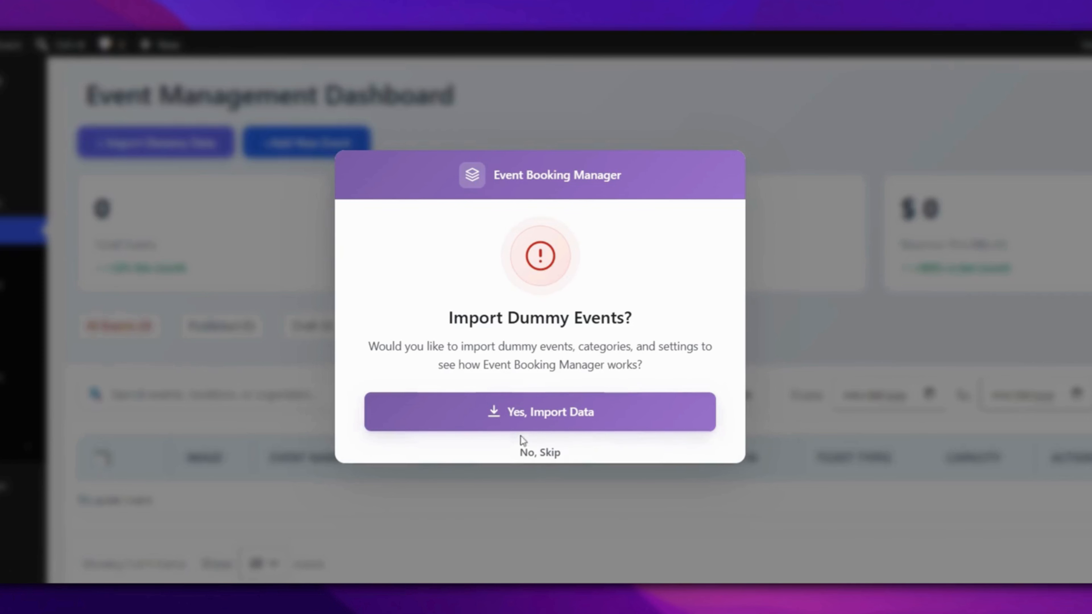
- Skip the dummy events import and start a new event from the dashboard
{"action": "left_click", "coordinate": [534, 453]}
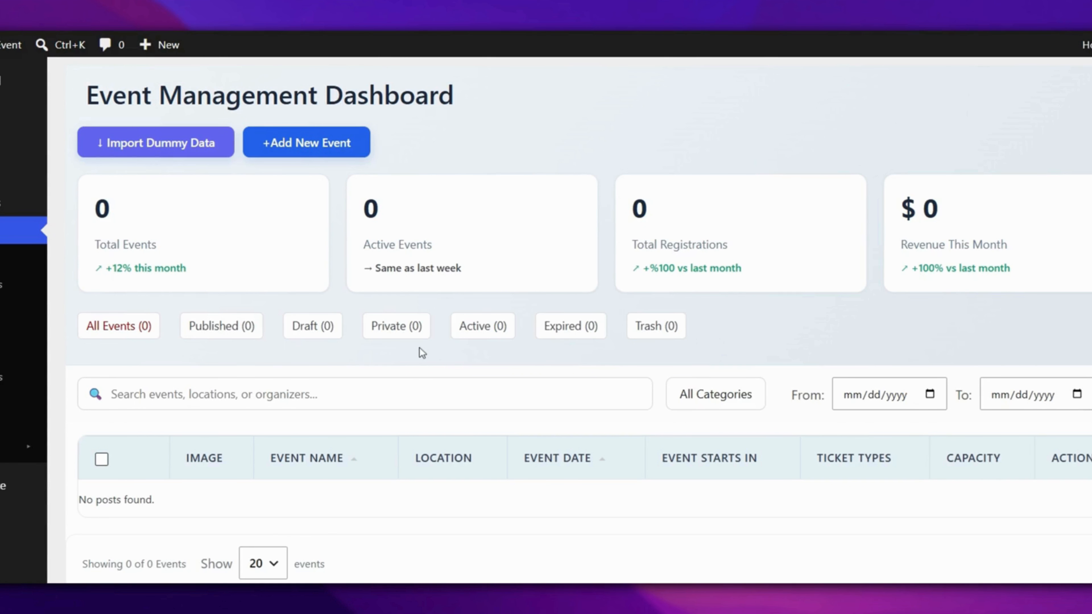
{"action": "scroll", "coordinate": [420, 349], "scroll_direction": "down", "scroll_amount": 2}
{"action": "scroll", "coordinate": [420, 350], "scroll_direction": "up", "scroll_amount": 2}
{"action": "left_click", "coordinate": [296, 153]}
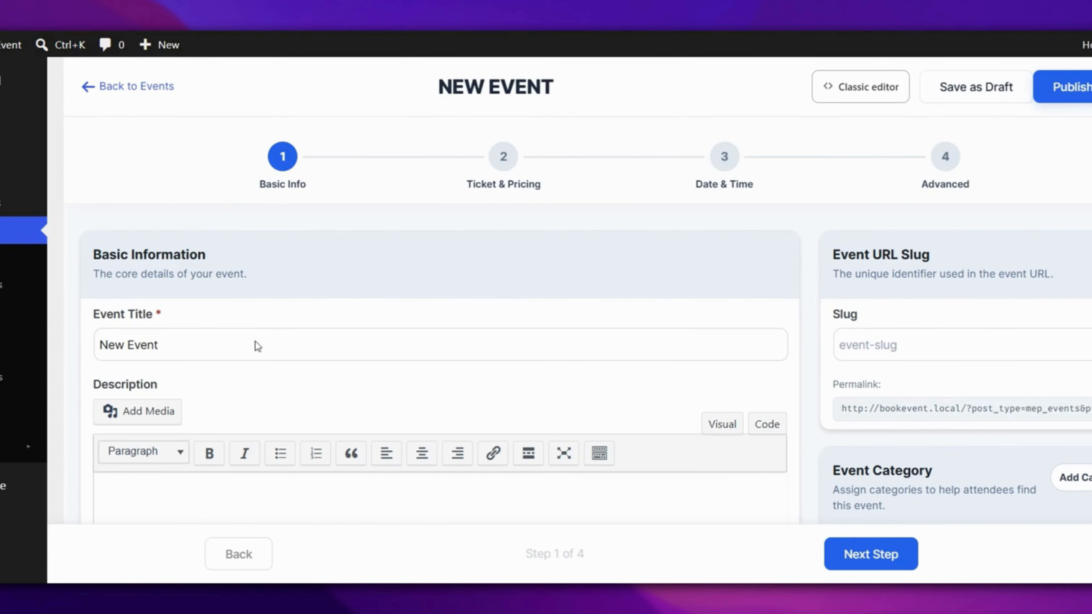
- Title the event 'Fifa WC 2026 Brazil vs Norway Live match' and describe it as free to watch at MagePeople
{"action": "triple_click", "coordinate": [255, 342]}
{"action": "type", "text": "Fifa"}
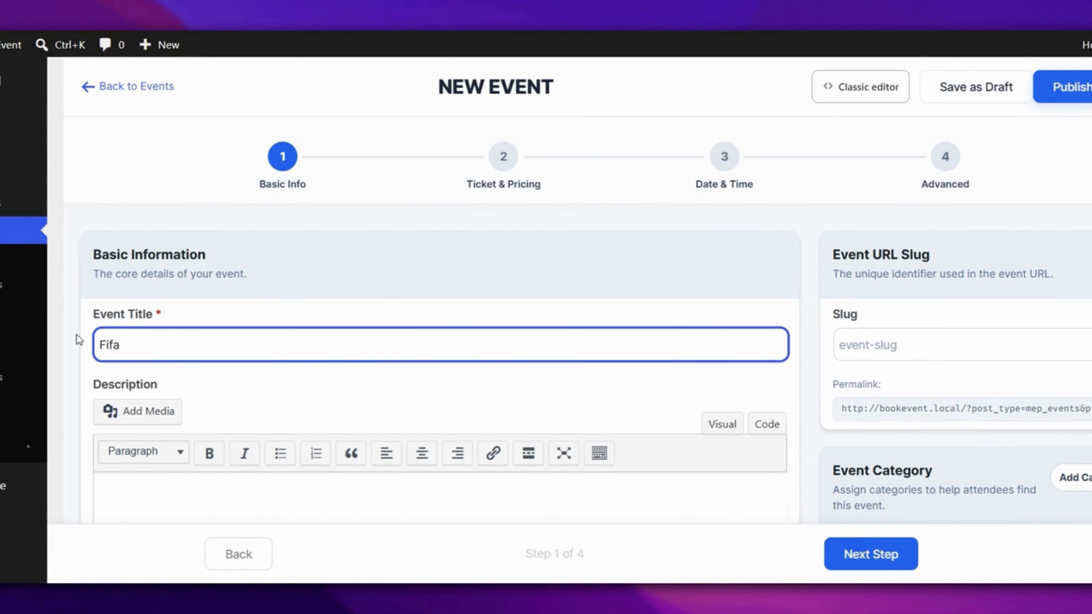
{"action": "type", "text": " WC 2026"}
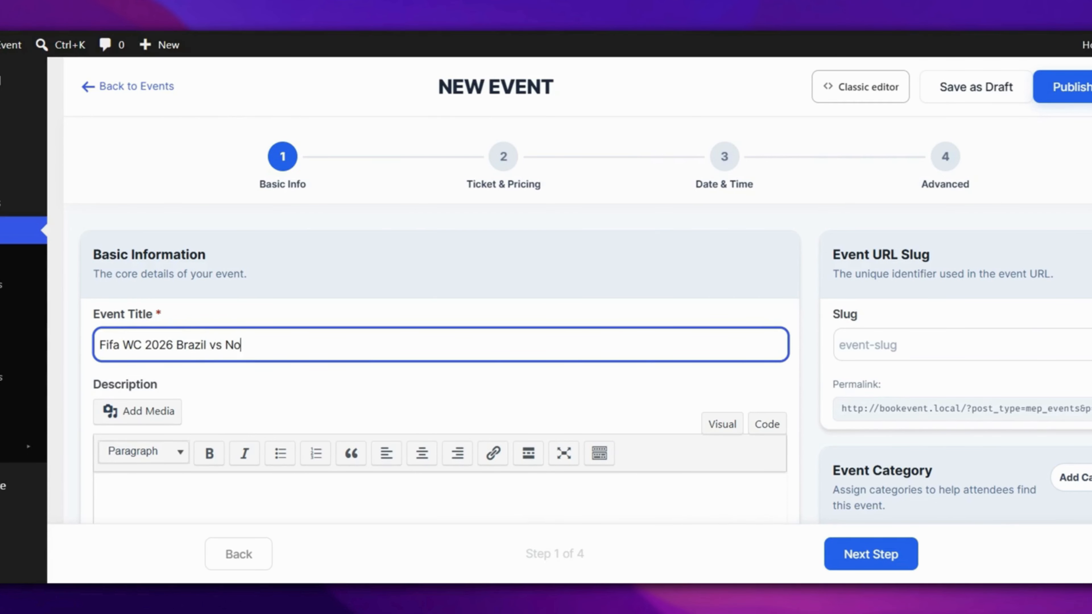
{"action": "type", "text": "Brazil vs Norway Live match"}
{"action": "key", "text": "Tab"}
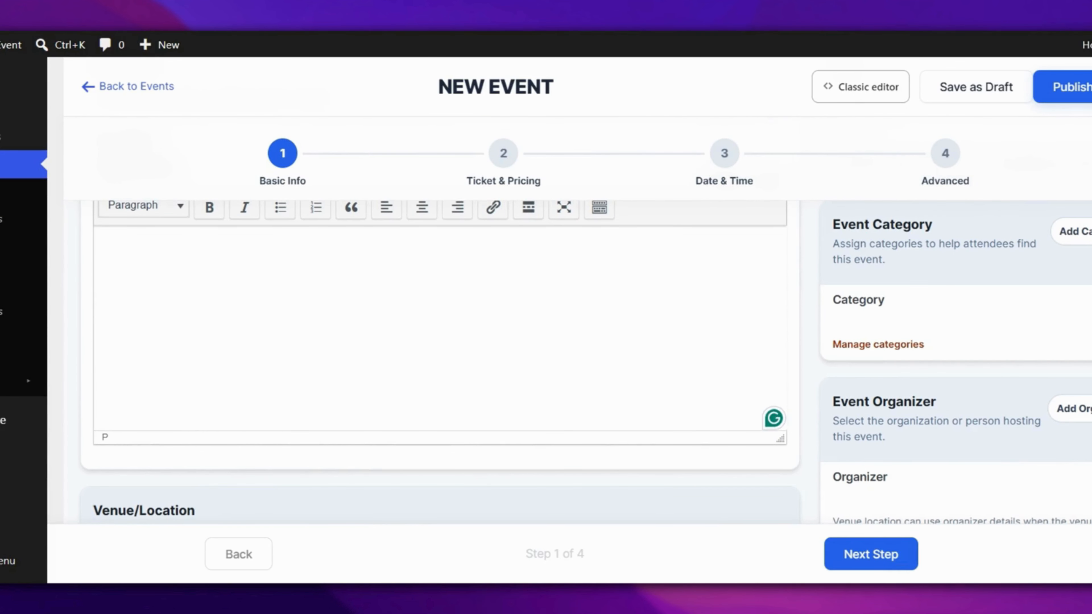
{"action": "type", "text": "Free to watch live B"}
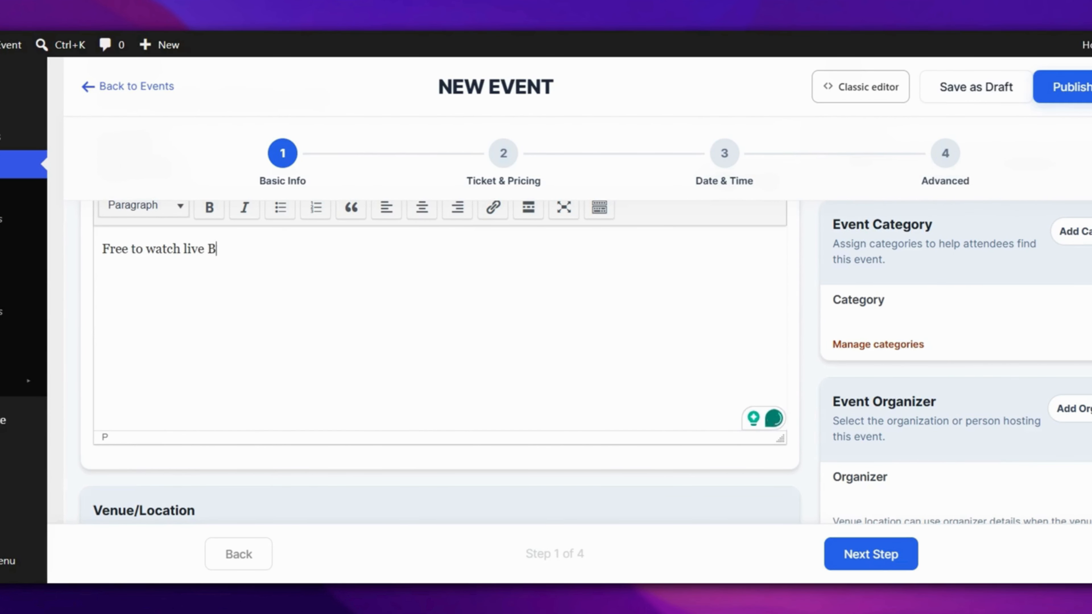
{"action": "type", "text": "razil vs No"}
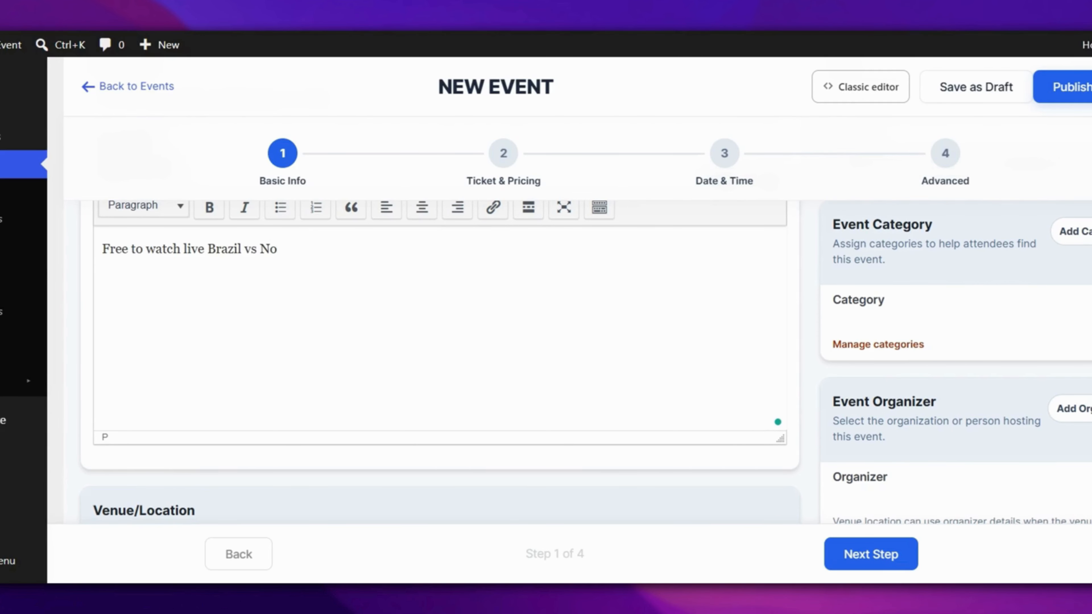
{"action": "type", "text": "rway match at"}
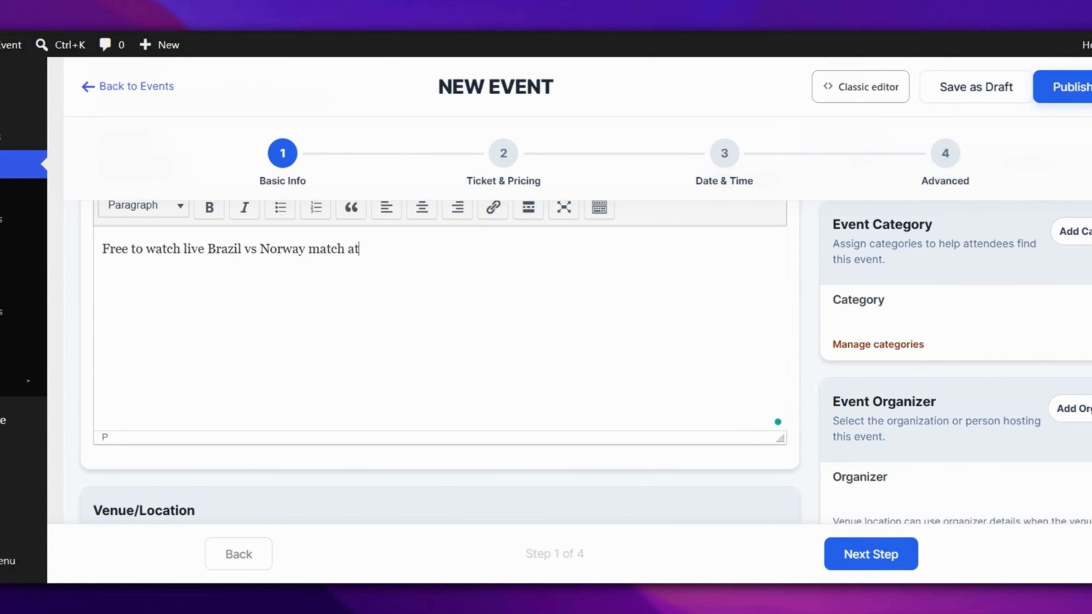
{"action": "type", "text": " MageP"}
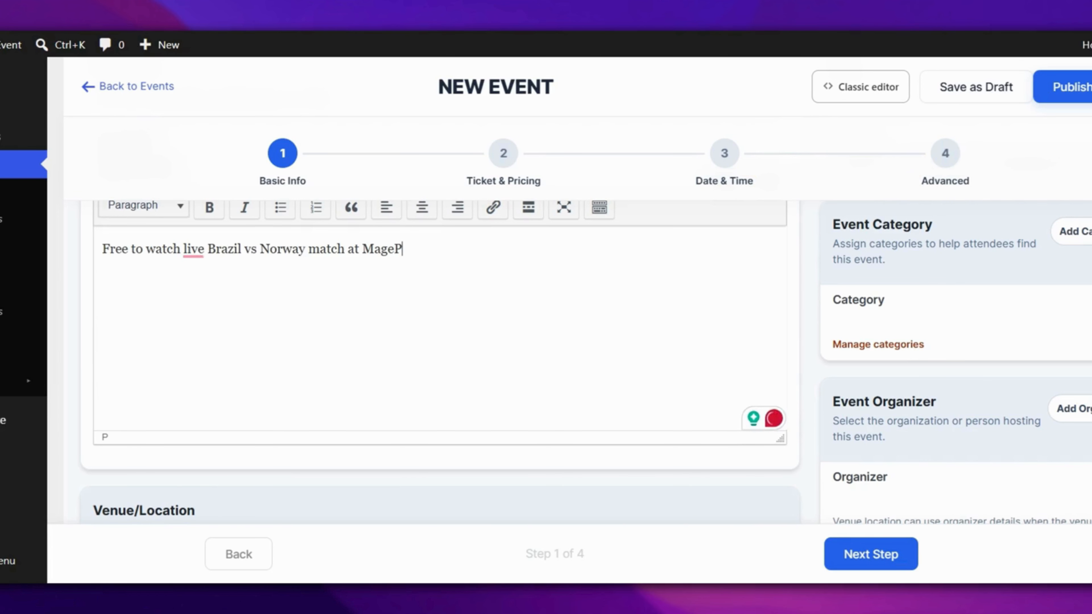
{"action": "type", "text": "eople"}
{"action": "key", "text": "BackSpace"}
{"action": "key", "text": "BackSpace"}
- Finish the description and set the event venue to MagePeople, Inc
{"action": "type", "text": "ple"}
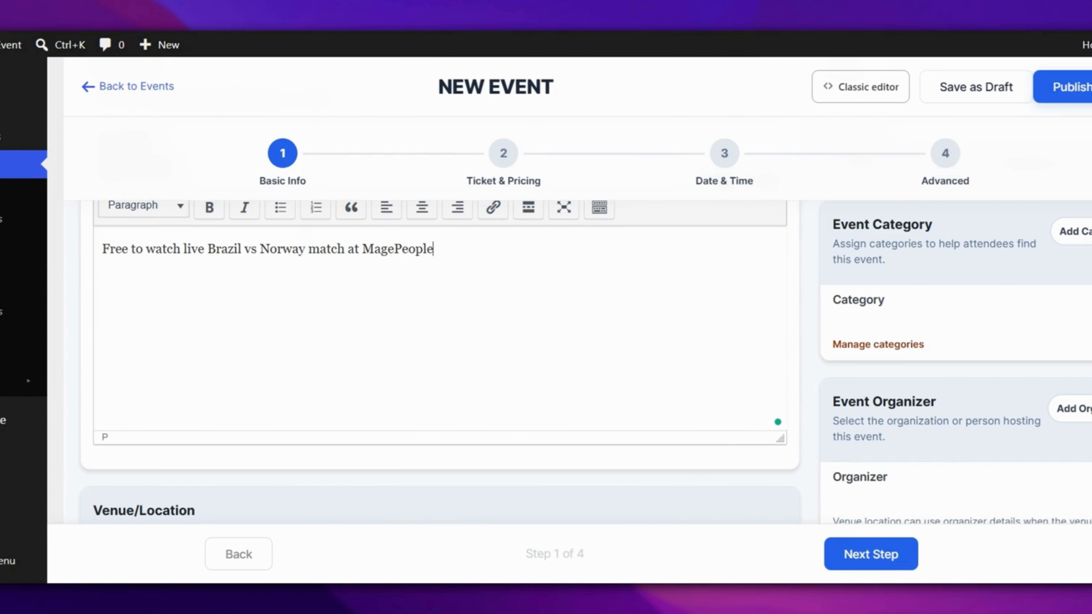
{"action": "type", "text": "."}
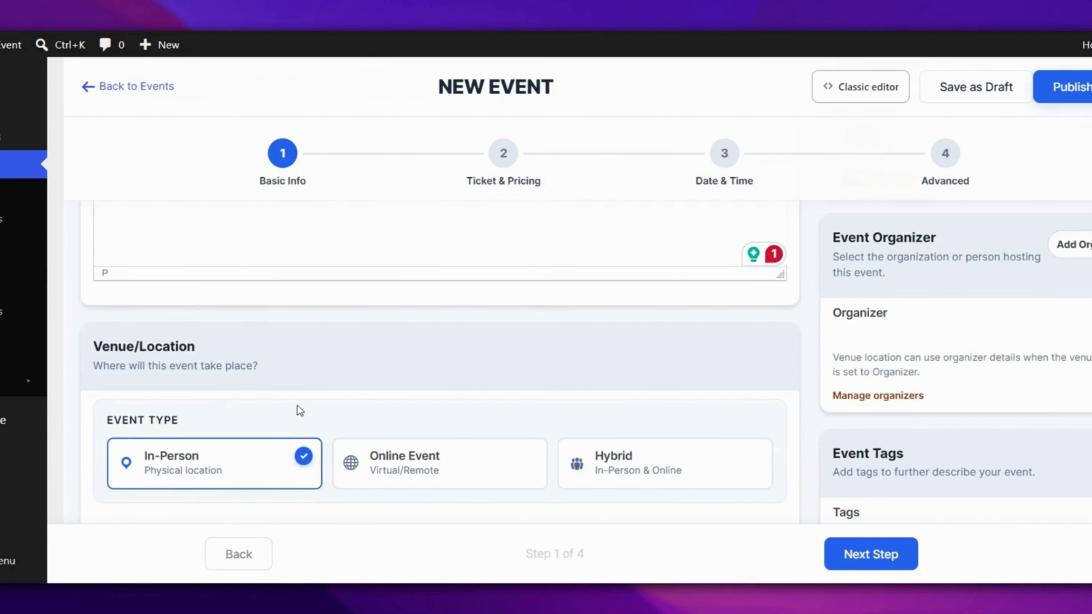
{"action": "scroll", "coordinate": [299, 410], "scroll_direction": "down", "scroll_amount": 3}
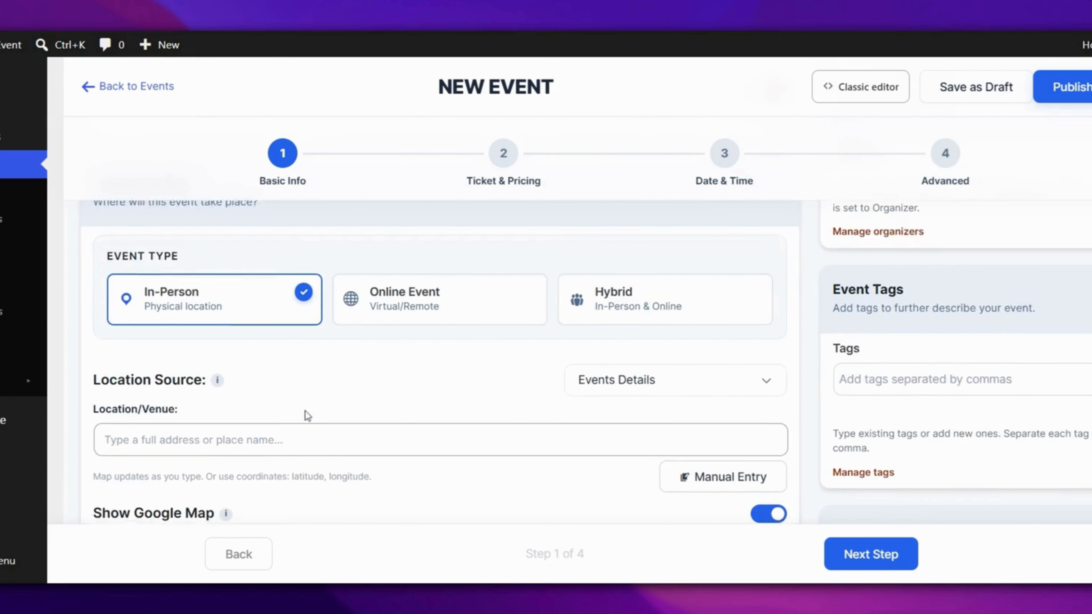
{"action": "left_click", "coordinate": [277, 358]}
{"action": "left_click", "coordinate": [274, 381]}
{"action": "scroll", "coordinate": [485, 405], "scroll_direction": "down", "scroll_amount": 10}
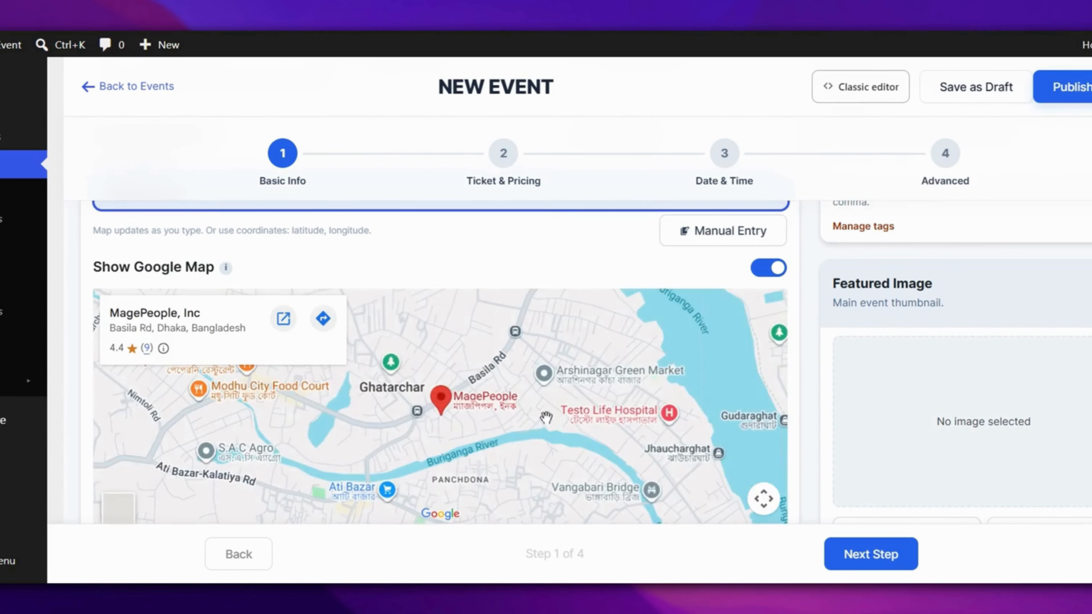
{"action": "scroll", "coordinate": [780, 517], "scroll_direction": "up", "scroll_amount": 15}
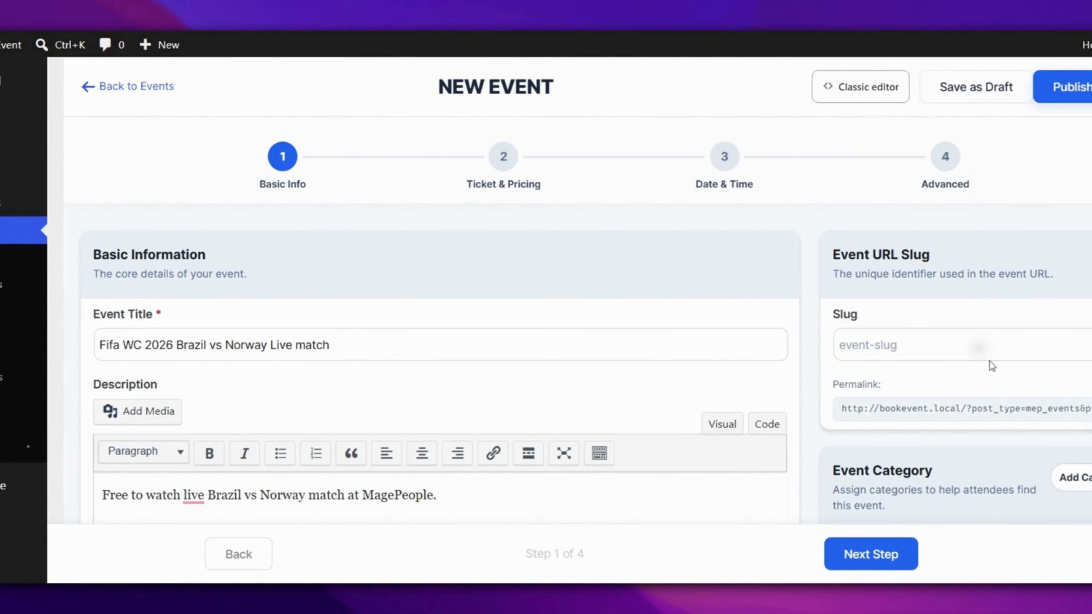
- Set the slug 'brazil-vs-norway-wc-2026' and add a 'free live match' category
{"action": "left_click", "coordinate": [978, 347]}
{"action": "type", "text": "brazil-vs-norway-wc-2026"}
{"action": "scroll", "coordinate": [996, 424], "scroll_direction": "down", "scroll_amount": 2}
{"action": "scroll", "coordinate": [996, 424], "scroll_direction": "down", "scroll_amount": 4}
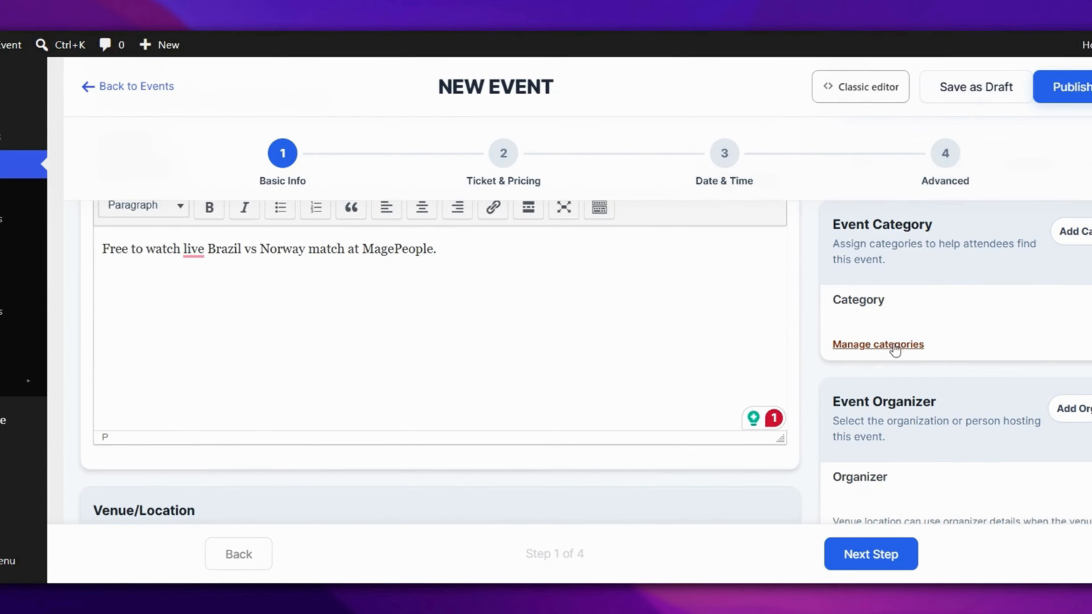
{"action": "left_click", "coordinate": [1073, 232]}
{"action": "type", "text": "free live match"}
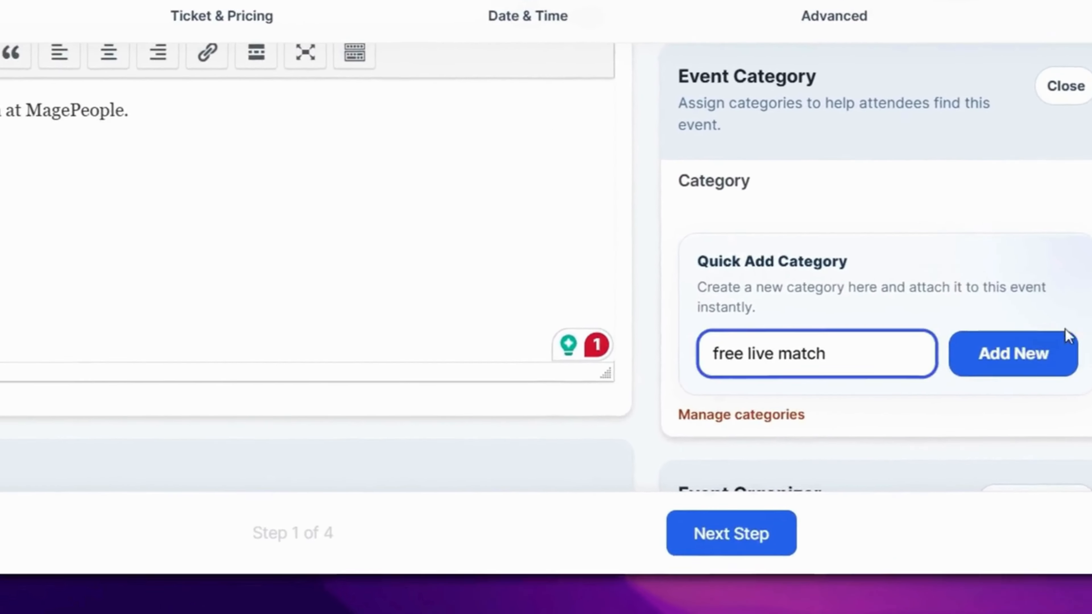
{"action": "left_click", "coordinate": [1066, 425]}
- Add MagePeople as the organizer and tag the event 'free live match'
{"action": "left_click", "coordinate": [1004, 317]}
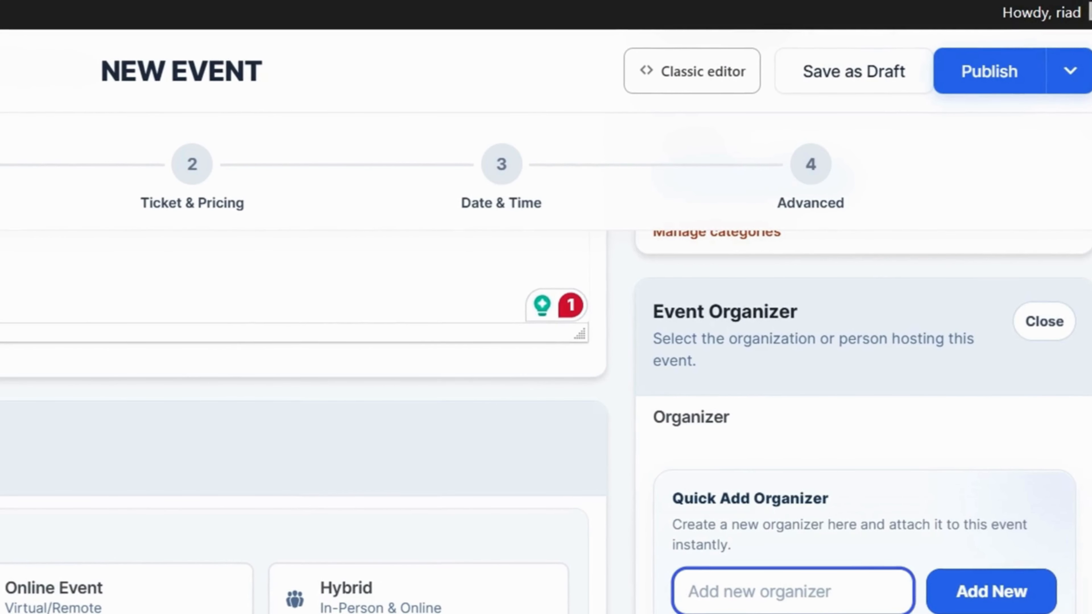
{"action": "type", "text": "MagePeople"}
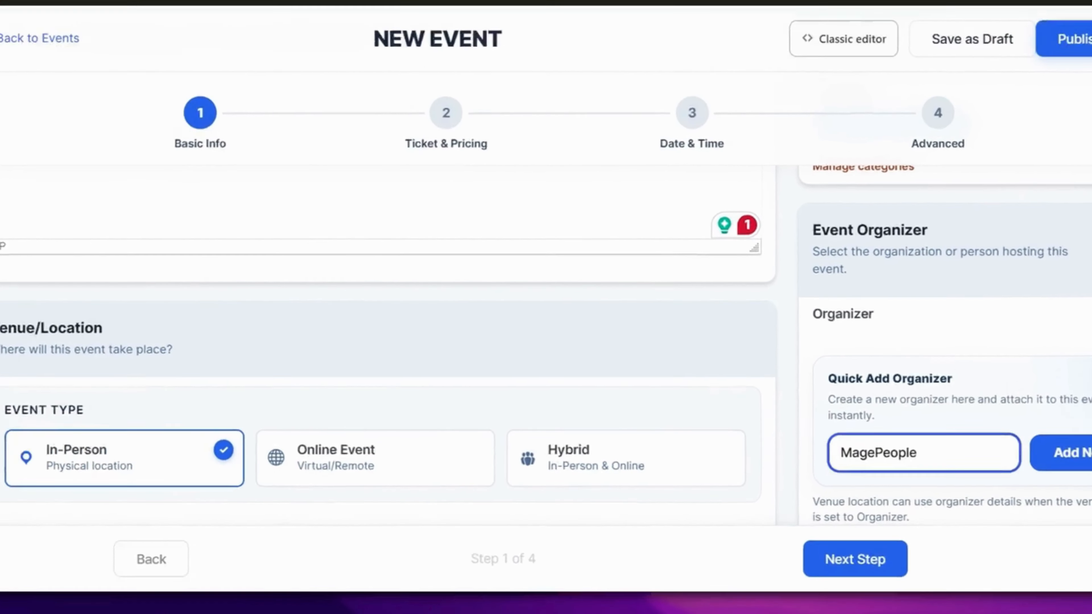
{"action": "left_click", "coordinate": [1062, 452]}
{"action": "scroll", "coordinate": [1016, 443], "scroll_direction": "down", "scroll_amount": 5}
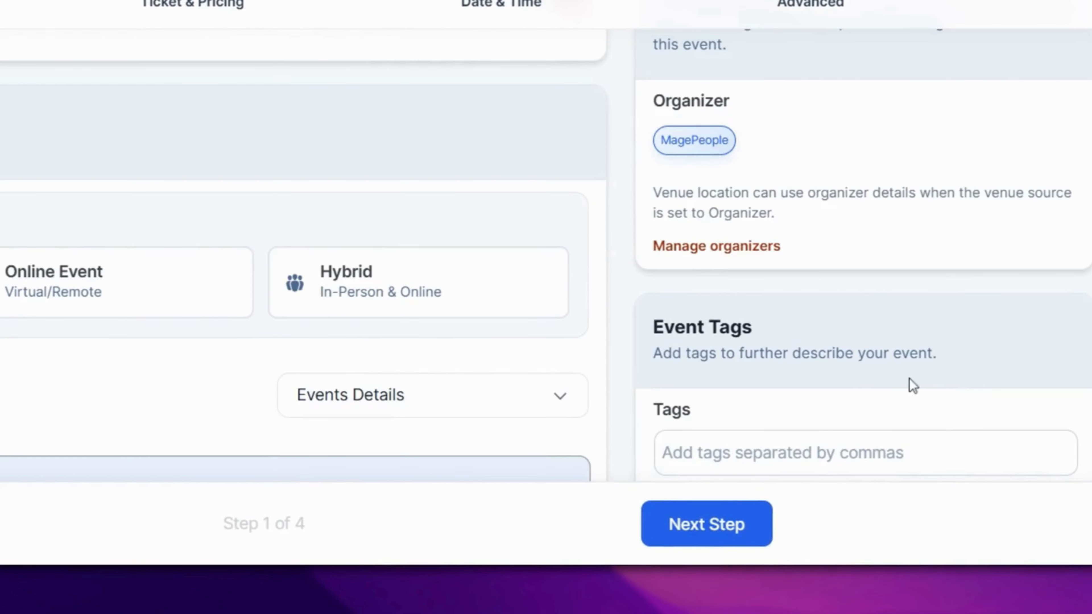
{"action": "left_click", "coordinate": [1016, 441]}
{"action": "type", "text": "free live ma"}
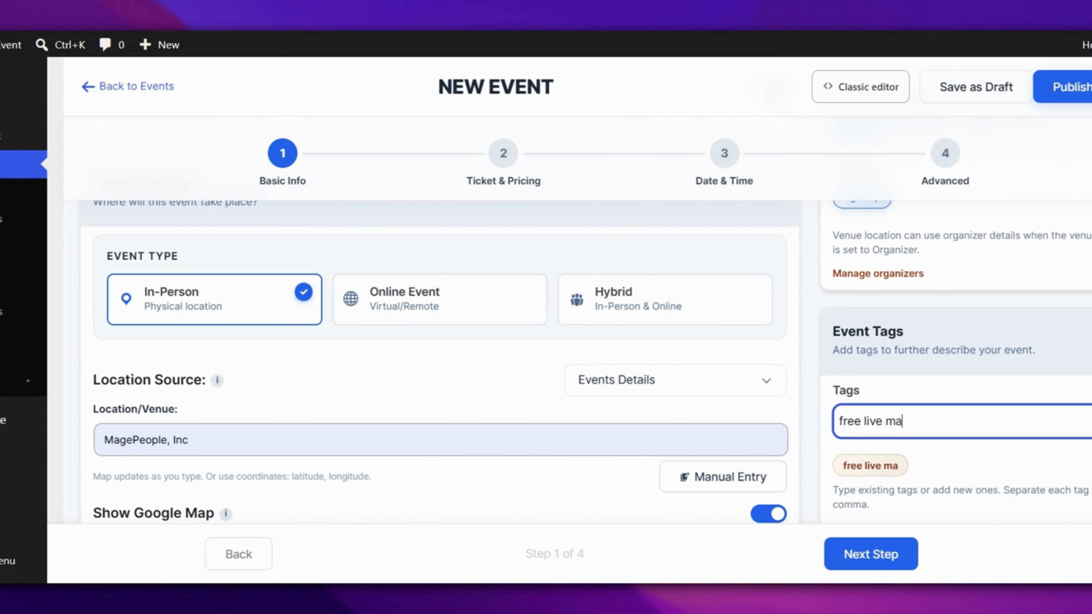
{"action": "type", "text": "tch"}
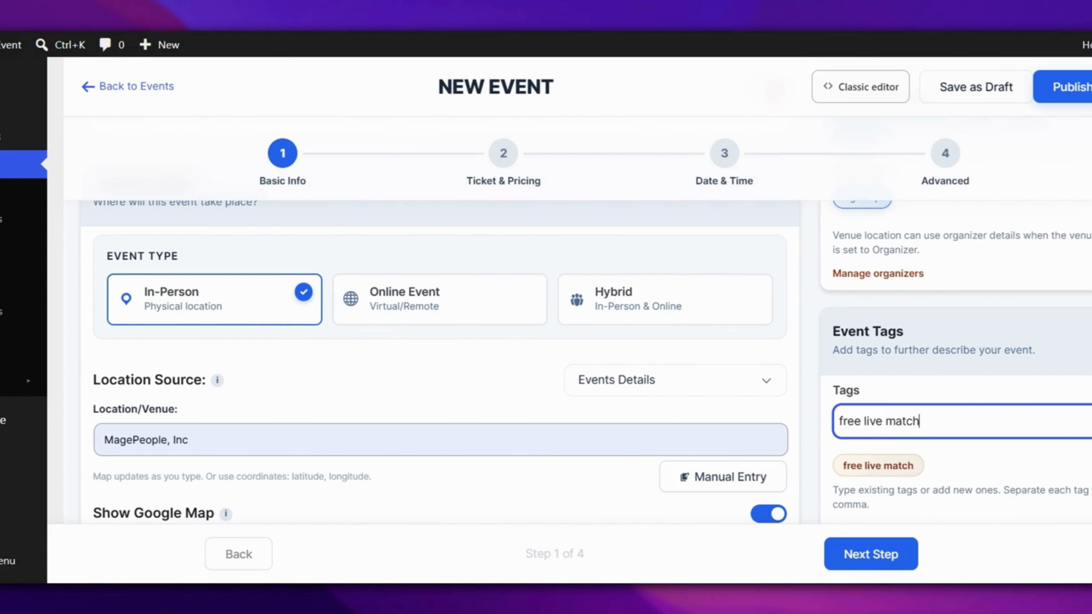
{"action": "scroll", "coordinate": [944, 430], "scroll_direction": "down", "scroll_amount": 10}
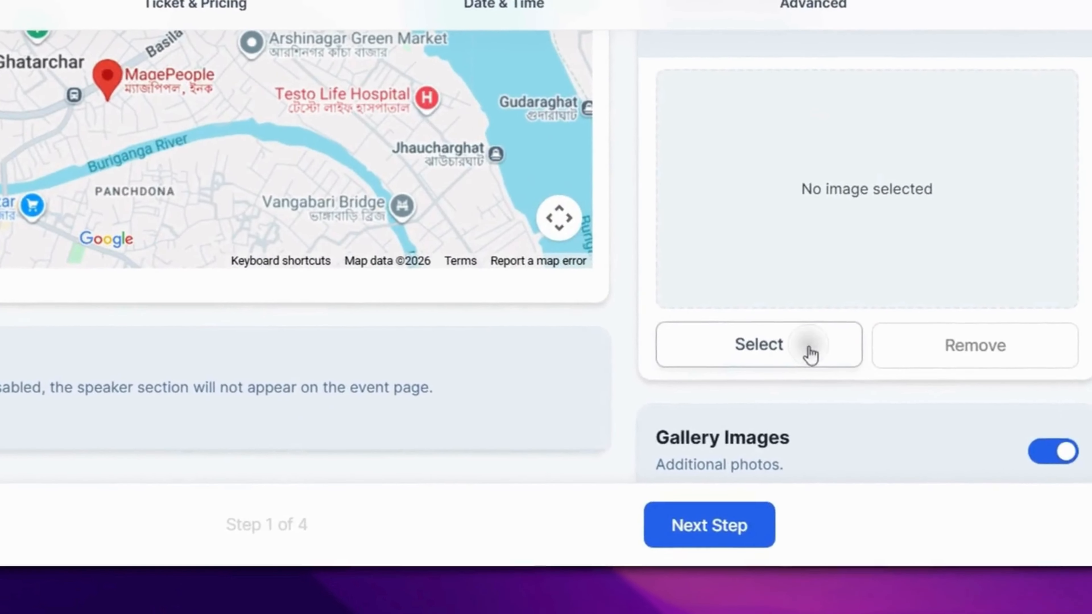
- Upload the Brazil vs Norway picture with alt text and set it as the featured image
{"action": "left_click", "coordinate": [810, 355]}
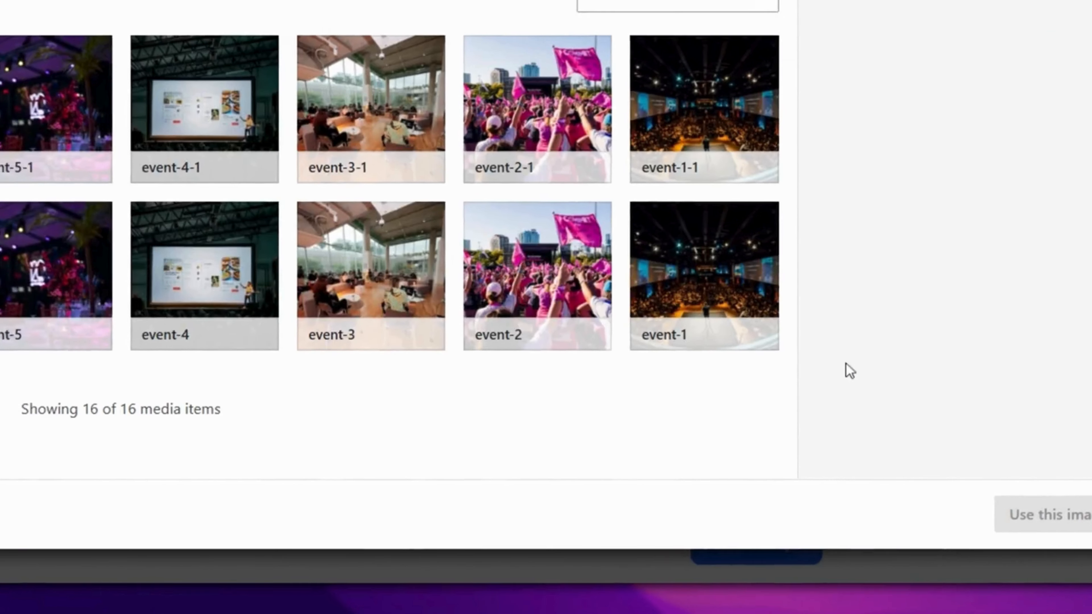
{"action": "left_click", "coordinate": [54, 166]}
{"action": "left_click", "coordinate": [885, 483]}
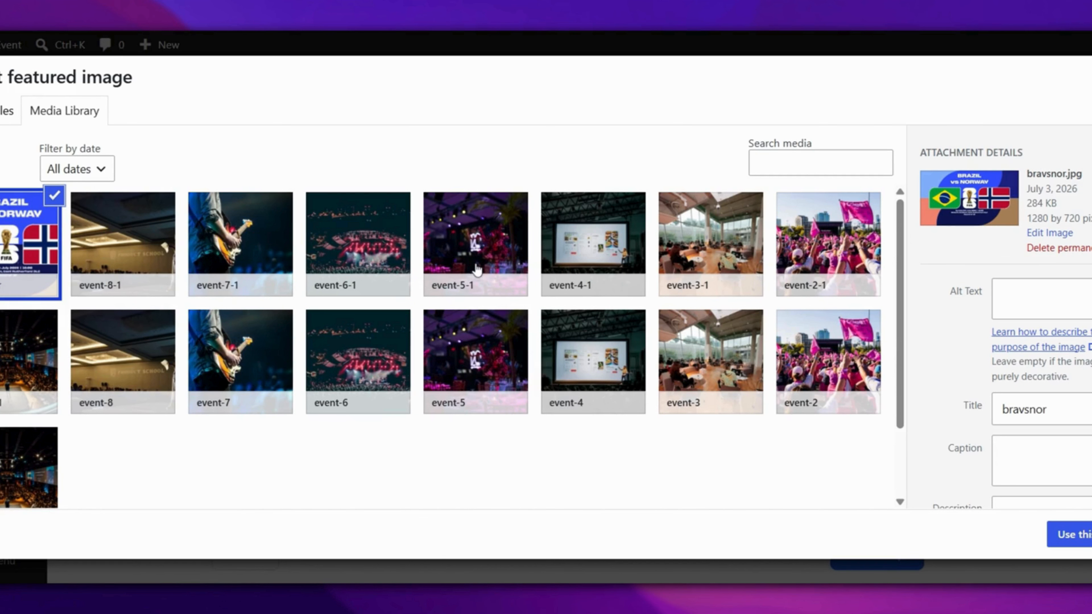
{"action": "left_click", "coordinate": [1011, 295]}
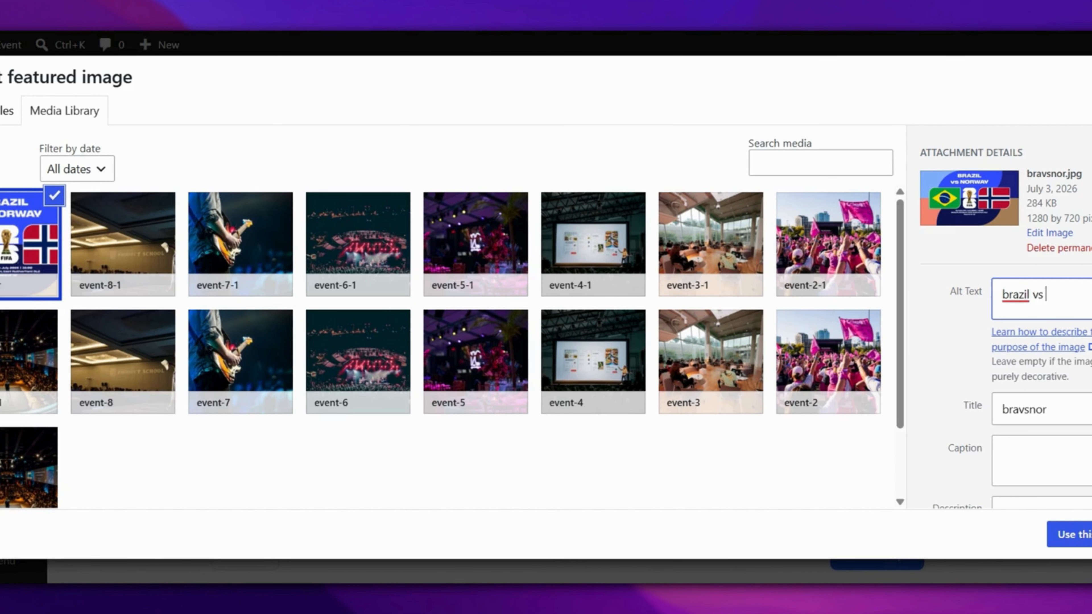
{"action": "left_click", "coordinate": [1086, 525]}
{"action": "scroll", "coordinate": [797, 370], "scroll_direction": "down", "scroll_amount": 3}
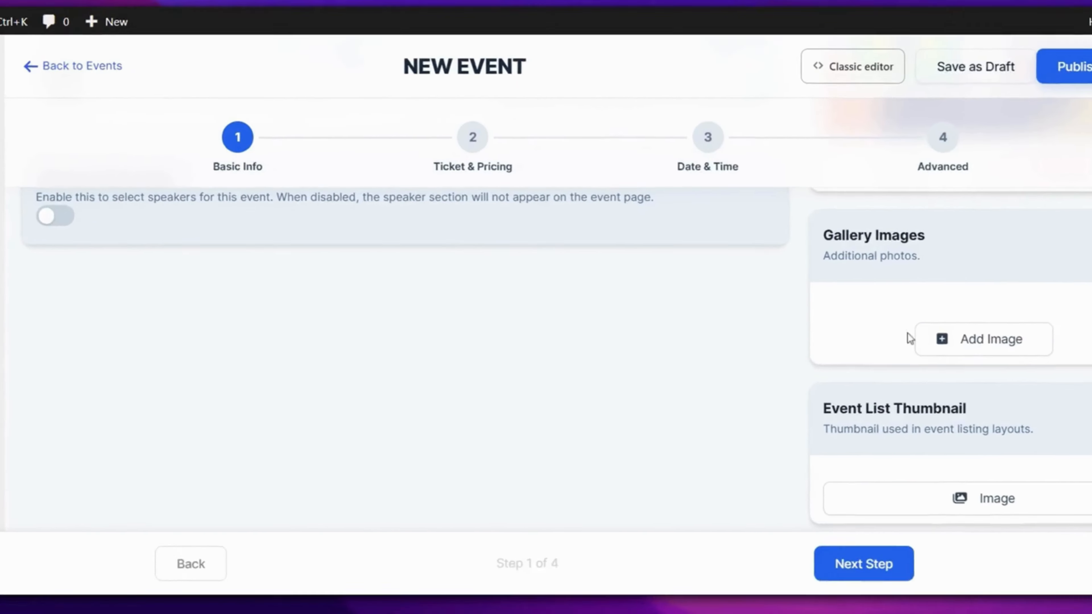
- Insert five Brazil vs Norway images into the event gallery
{"action": "left_click", "coordinate": [925, 339]}
{"action": "left_click", "coordinate": [120, 107]}
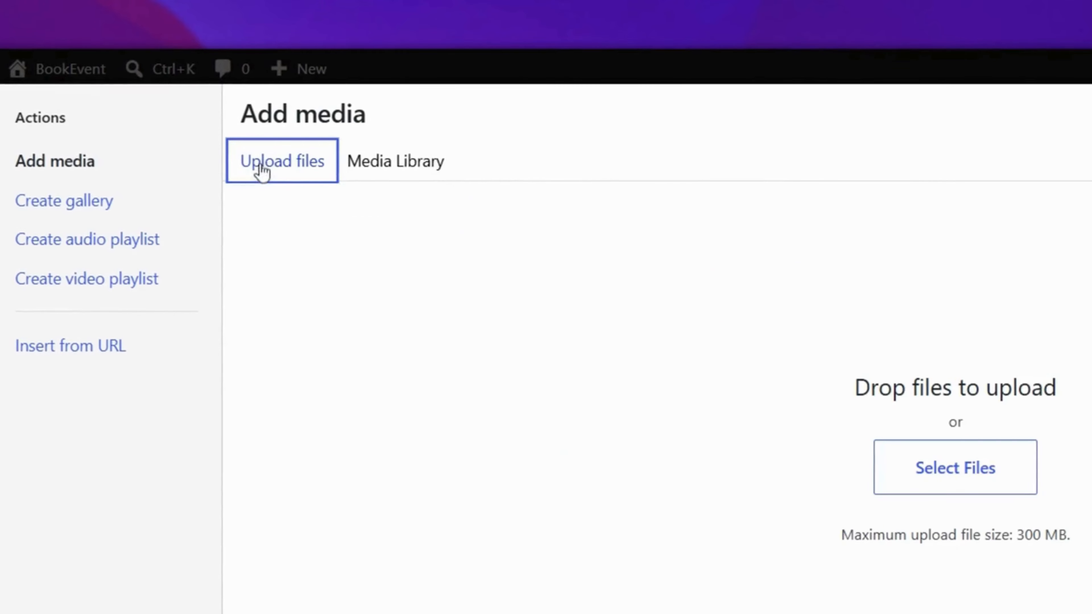
{"action": "left_click", "coordinate": [967, 471]}
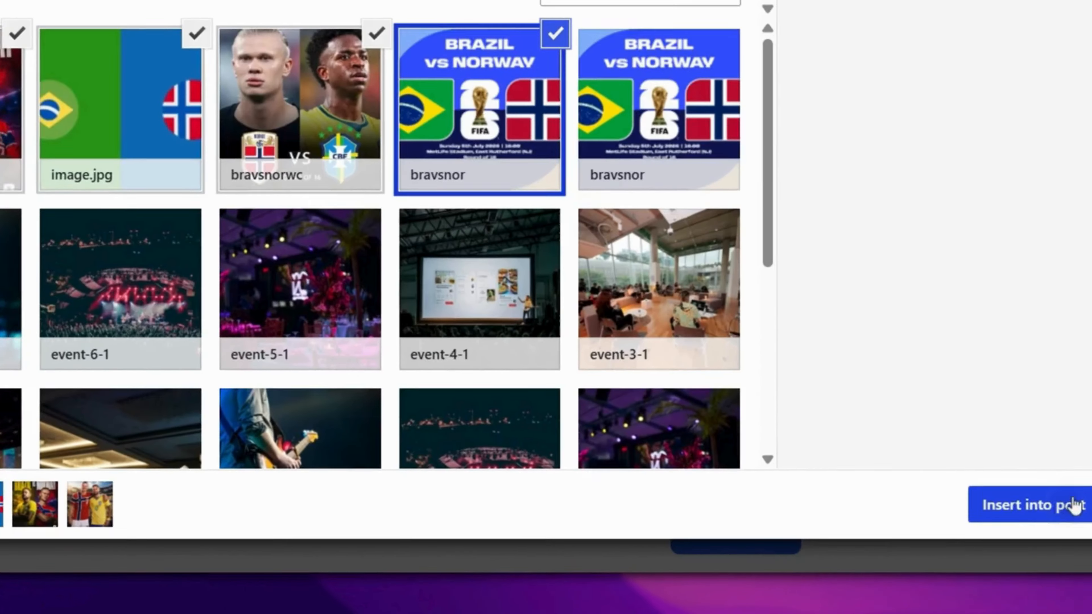
{"action": "left_click", "coordinate": [1074, 505]}
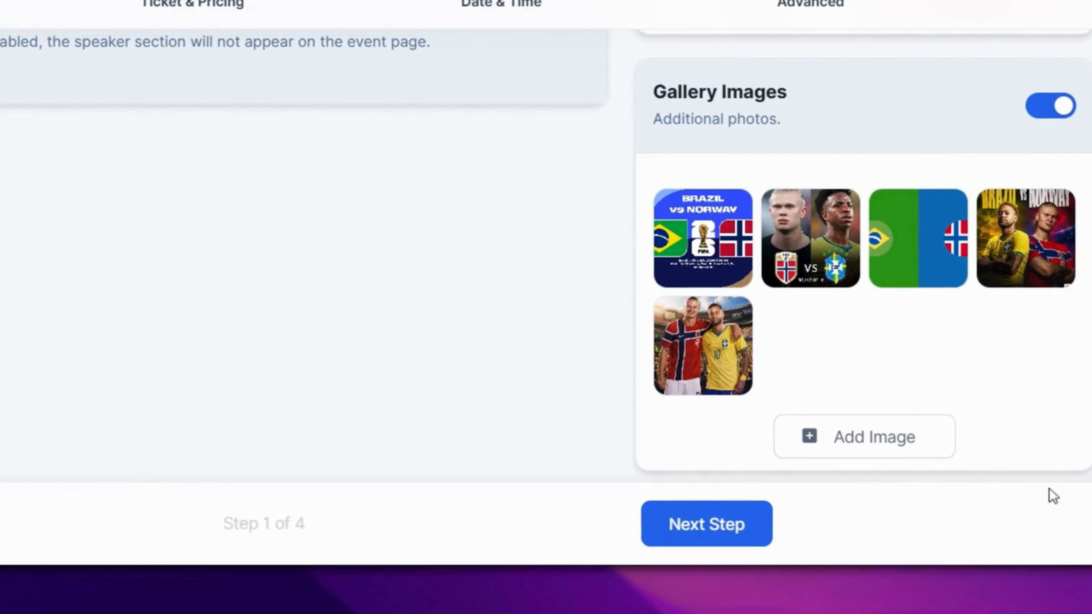
{"action": "scroll", "coordinate": [953, 410], "scroll_direction": "down", "scroll_amount": 5}
- Set the two-players stadium photo as the event list thumbnail and continue to Ticket & Pricing
{"action": "left_click", "coordinate": [870, 311]}
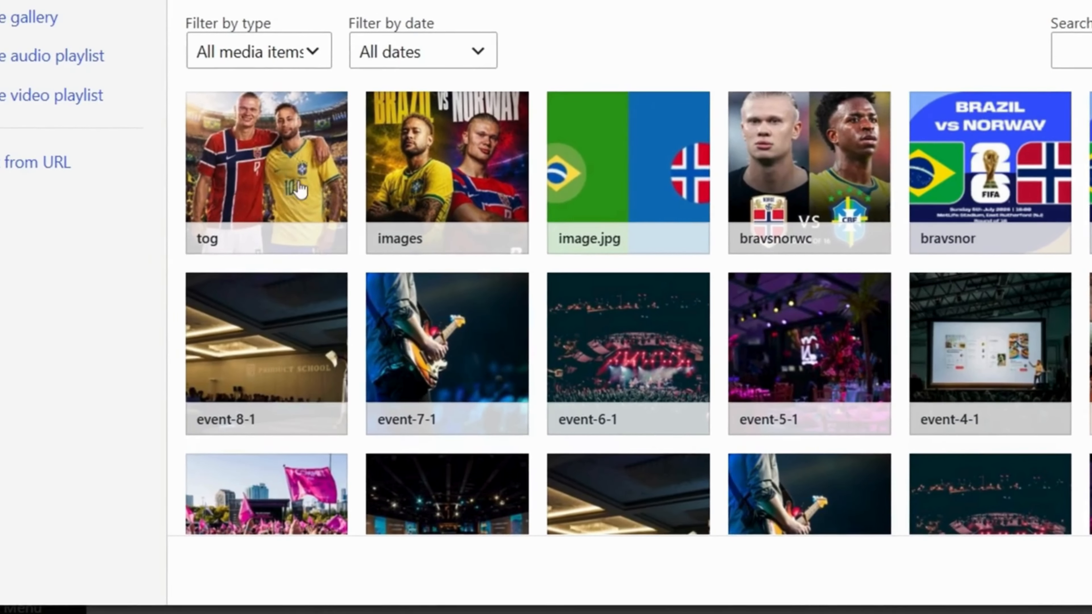
{"action": "left_click", "coordinate": [268, 172]}
{"action": "left_click", "coordinate": [1022, 503]}
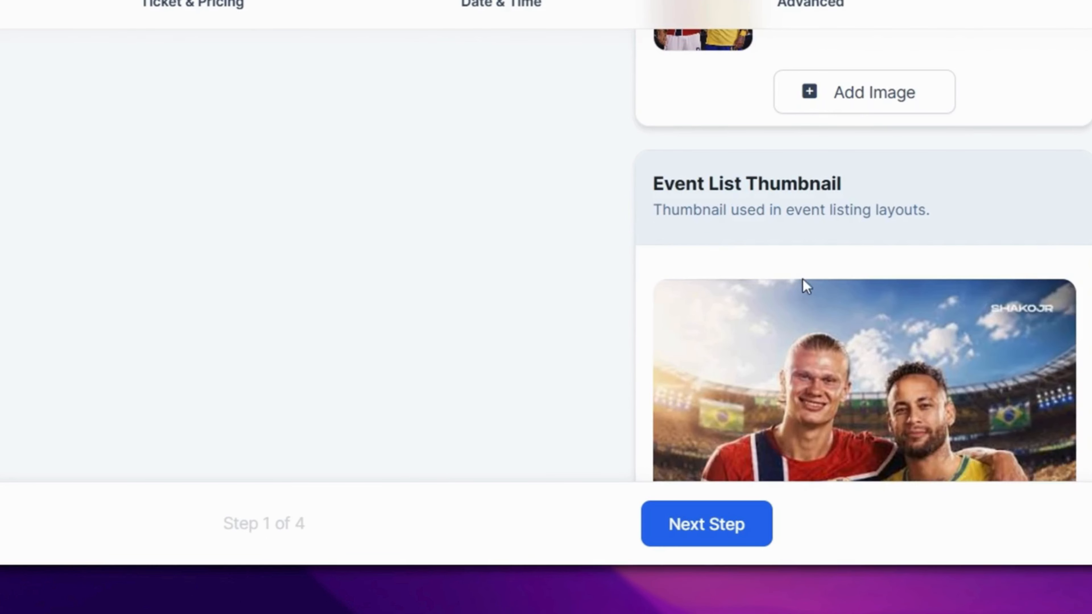
{"action": "scroll", "coordinate": [853, 322], "scroll_direction": "down", "scroll_amount": 6}
{"action": "scroll", "coordinate": [855, 321], "scroll_direction": "up", "scroll_amount": 8}
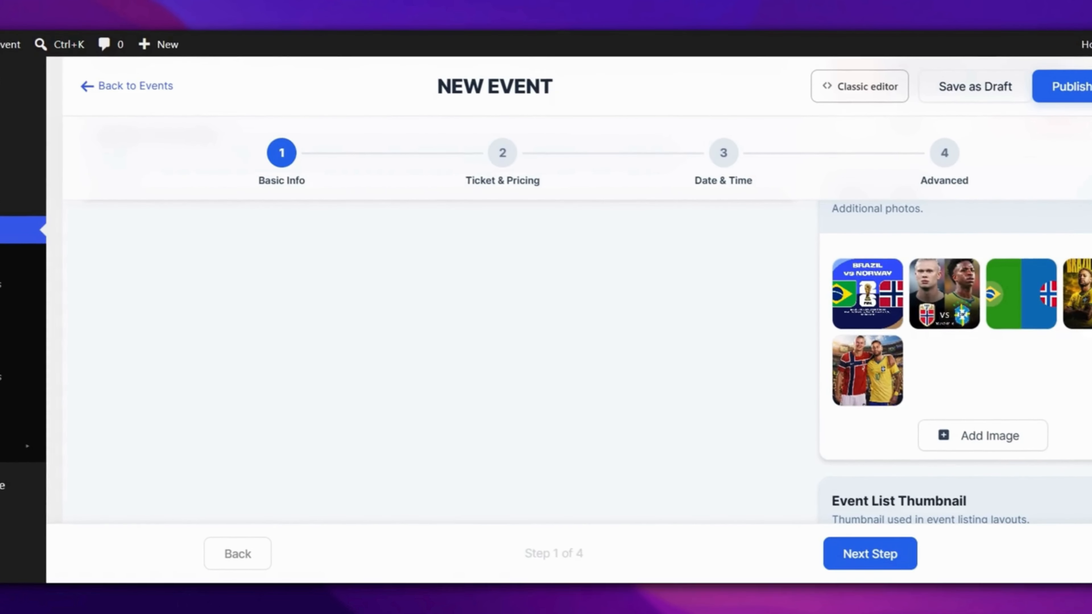
{"action": "left_click", "coordinate": [876, 559]}
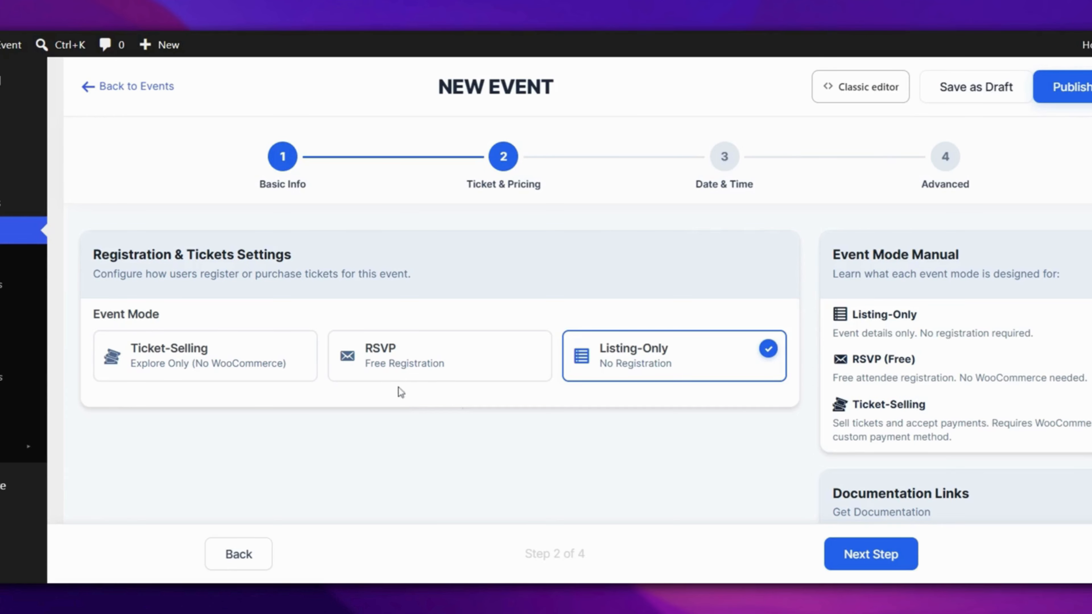
- Choose RSVP as the event mode so registration is free
{"action": "left_click", "coordinate": [389, 362]}
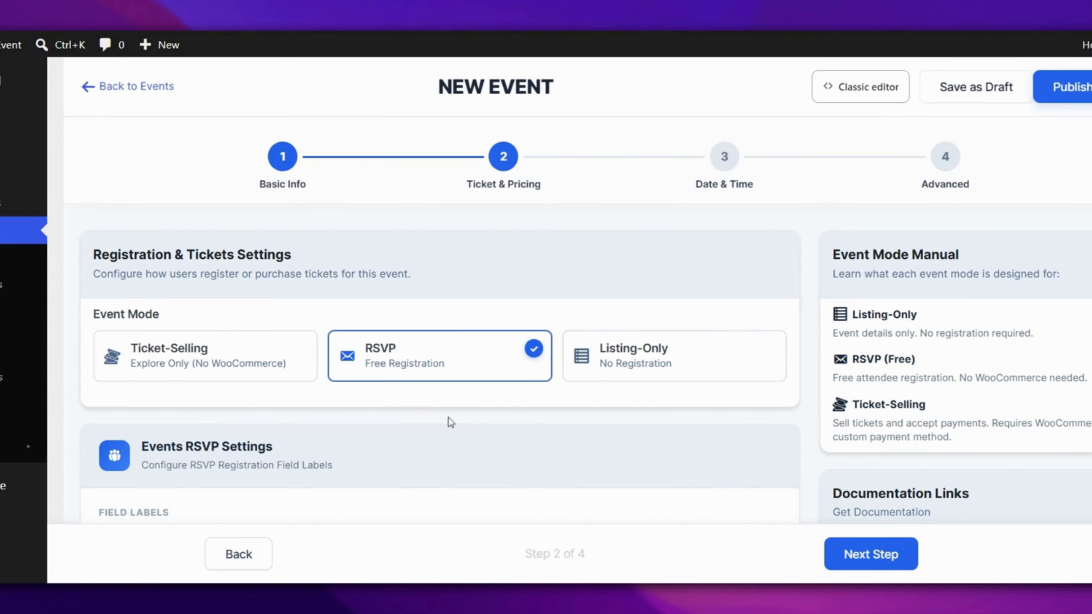
{"action": "scroll", "coordinate": [470, 424], "scroll_direction": "down", "scroll_amount": 5}
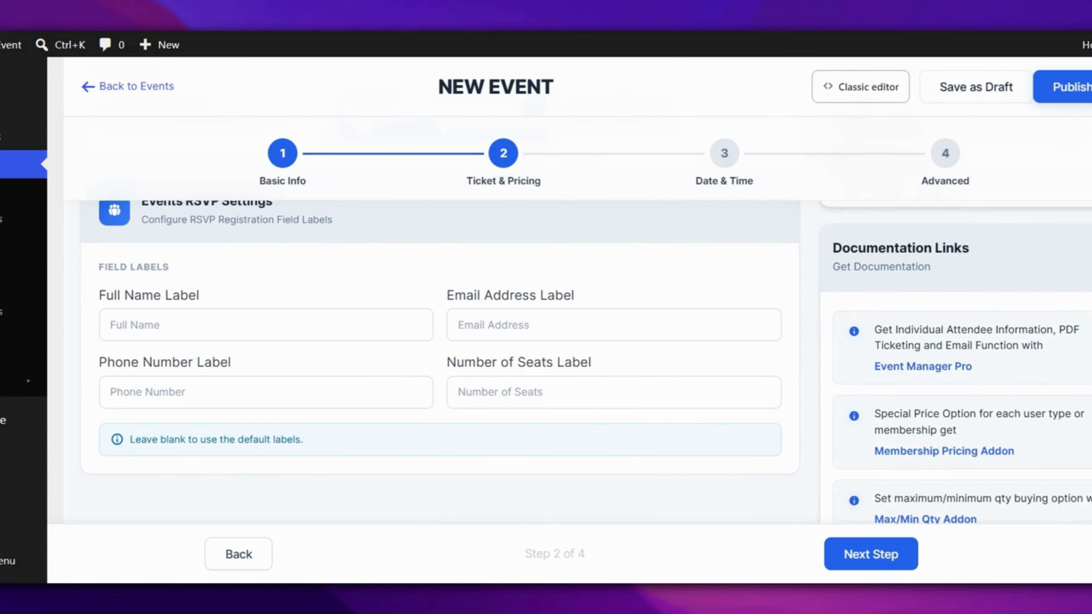
{"action": "scroll", "coordinate": [472, 420], "scroll_direction": "down", "scroll_amount": 6}
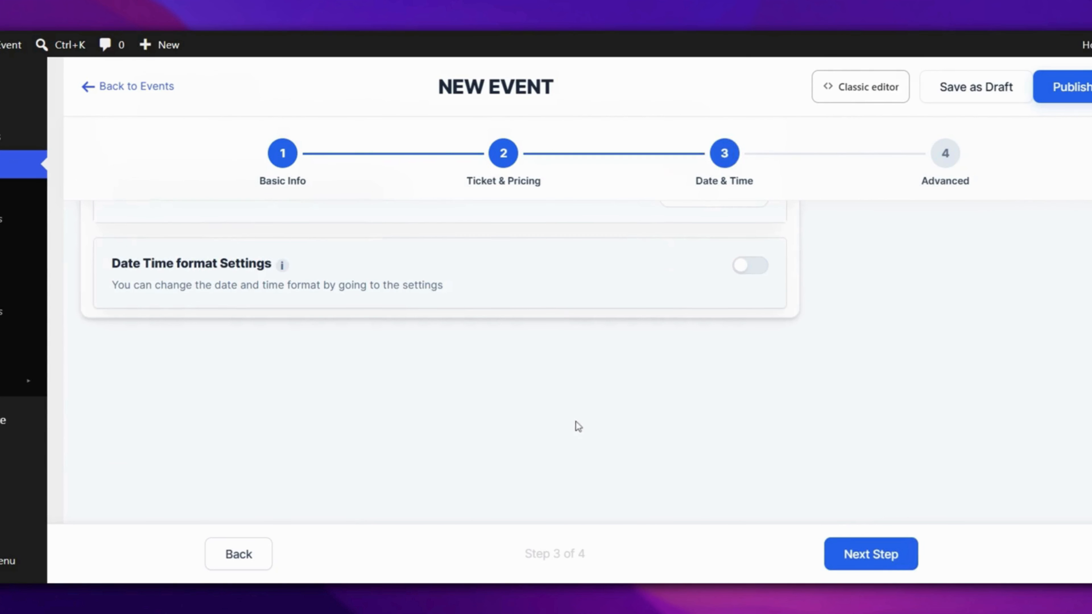
{"action": "scroll", "coordinate": [557, 444], "scroll_direction": "up", "scroll_amount": 5}
{"action": "scroll", "coordinate": [556, 446], "scroll_direction": "up", "scroll_amount": 5}
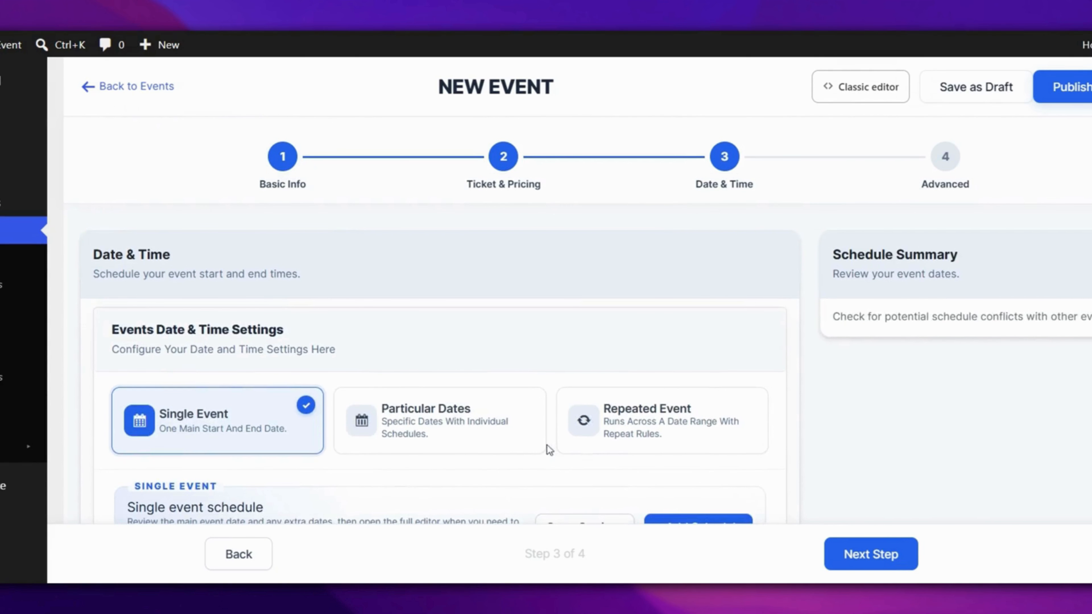
- Schedule the event for Sun 5 Jul 2026, 02:03–03:54, save it and continue to advanced settings
{"action": "scroll", "coordinate": [547, 446], "scroll_direction": "down", "scroll_amount": 5}
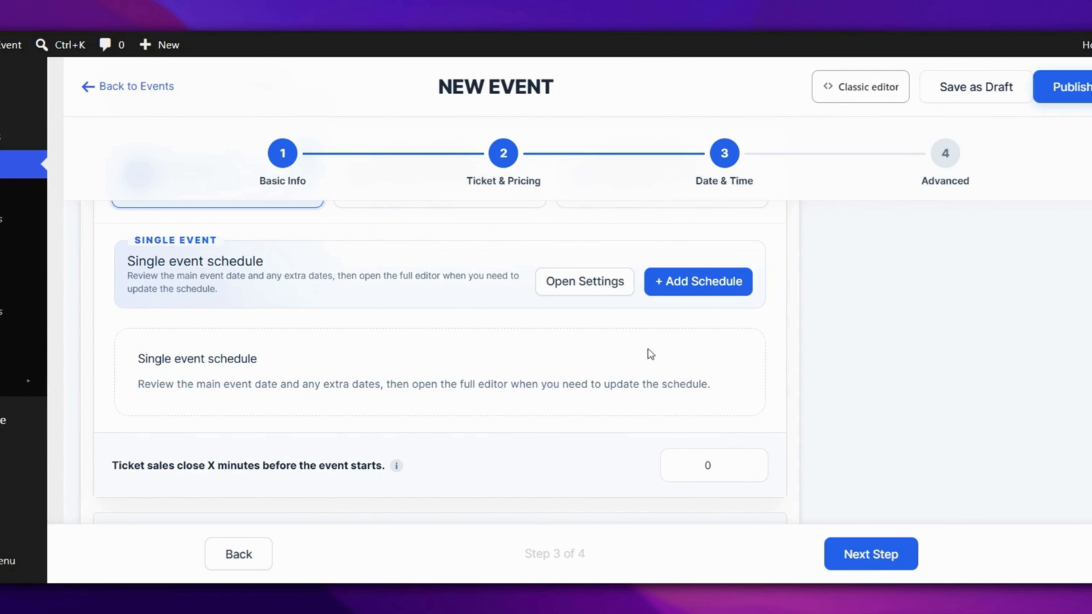
{"action": "left_click", "coordinate": [687, 288]}
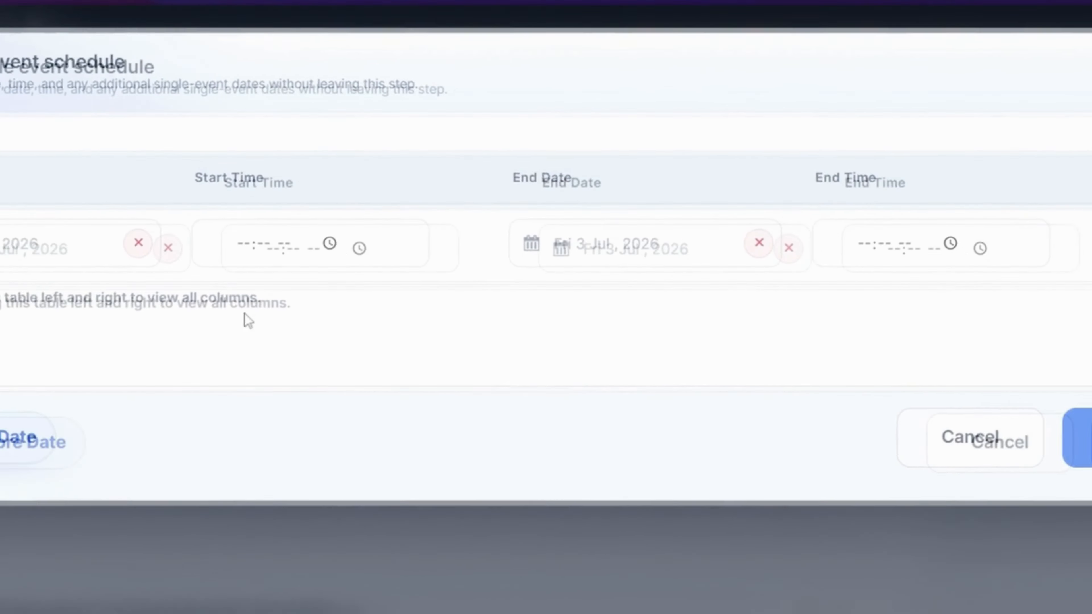
{"action": "left_click", "coordinate": [65, 243]}
{"action": "left_click", "coordinate": [210, 310]}
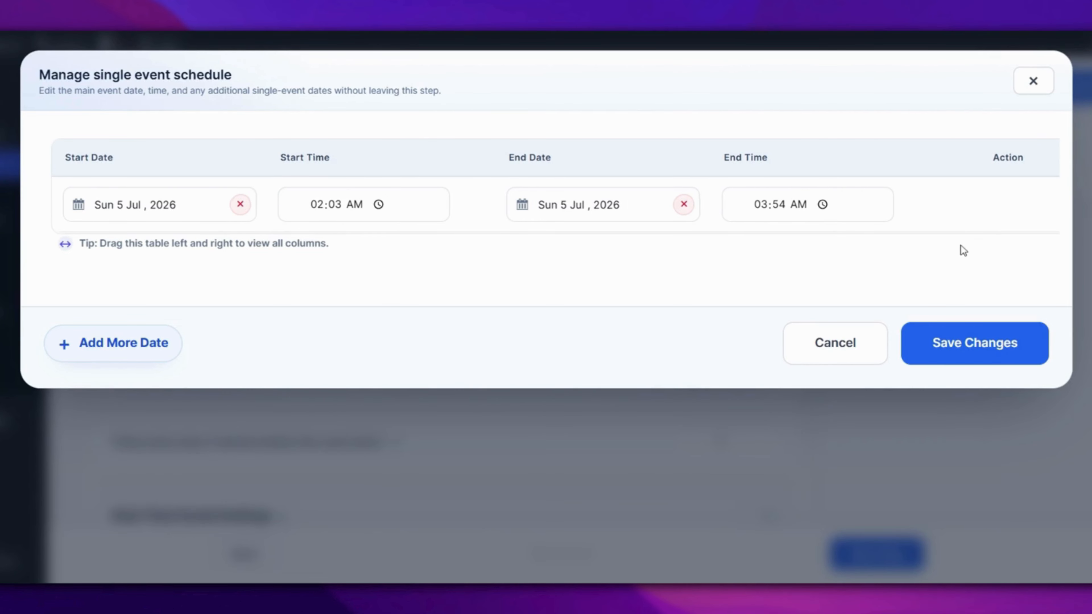
{"action": "left_click", "coordinate": [998, 355]}
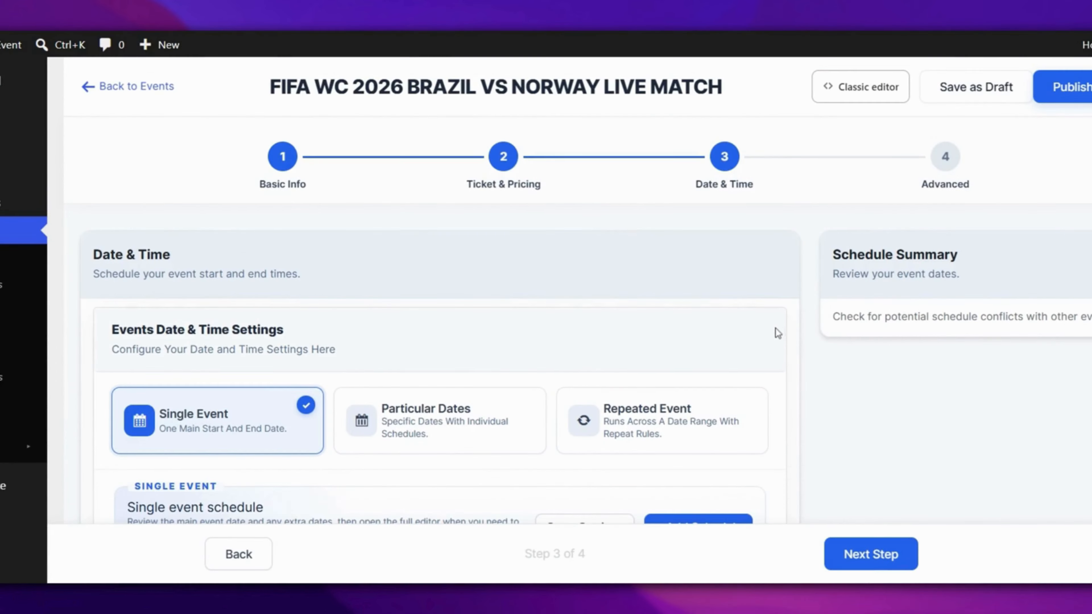
{"action": "scroll", "coordinate": [788, 332], "scroll_direction": "down", "scroll_amount": 4}
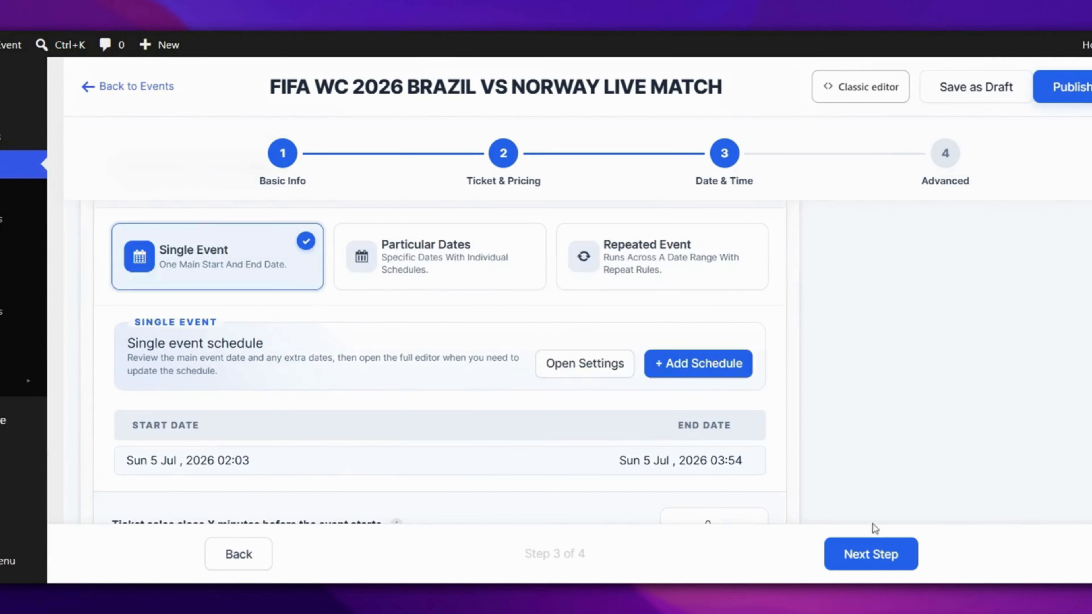
{"action": "left_click", "coordinate": [869, 555]}
- Enable FAQs 'FAQ for WC2026' with 'Is this event paid?' answered 'No, it's free to watch.'
{"action": "scroll", "coordinate": [640, 420], "scroll_direction": "down", "scroll_amount": 10}
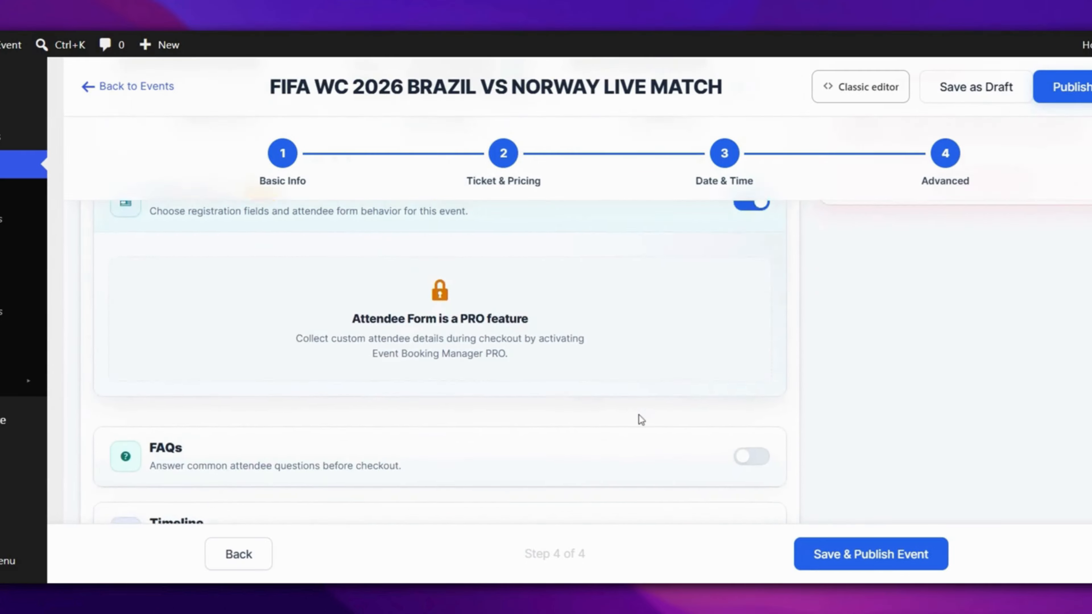
{"action": "scroll", "coordinate": [640, 420], "scroll_direction": "up", "scroll_amount": 2}
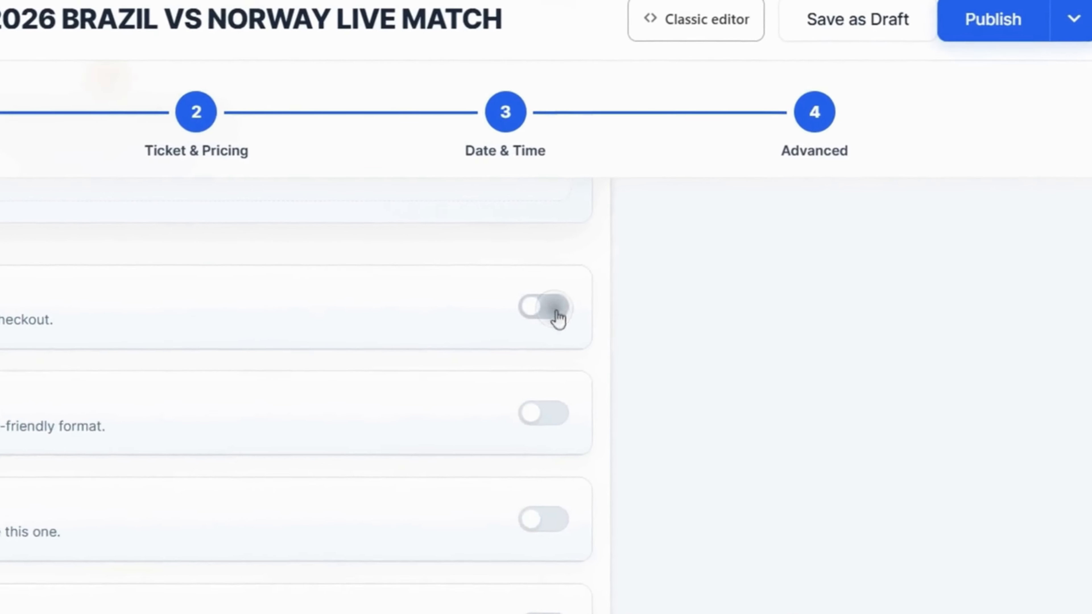
{"action": "left_click", "coordinate": [556, 314]}
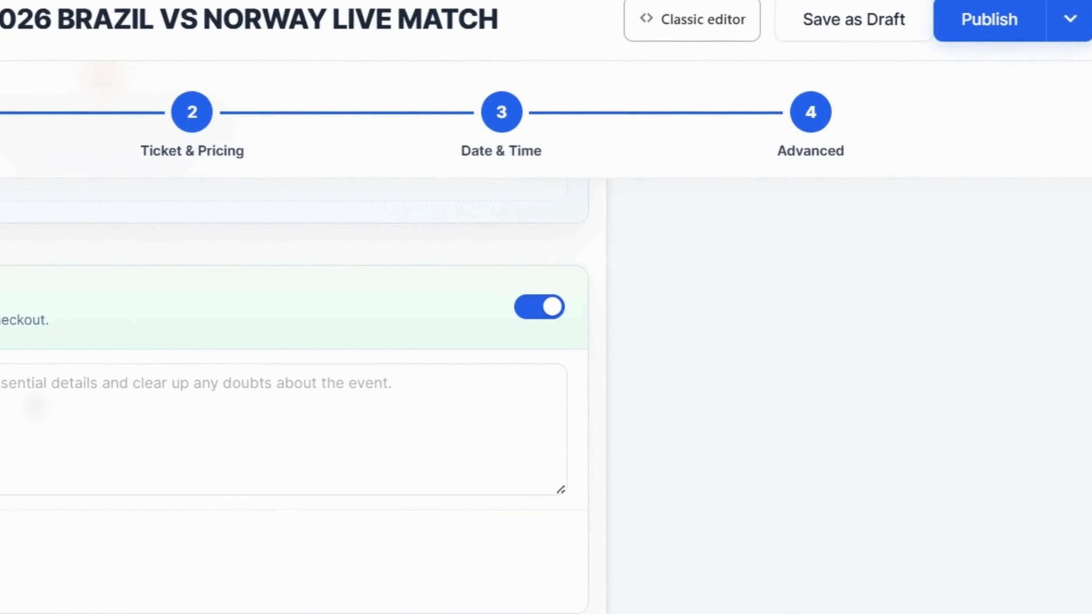
{"action": "type", "text": "FAQ for WC"}
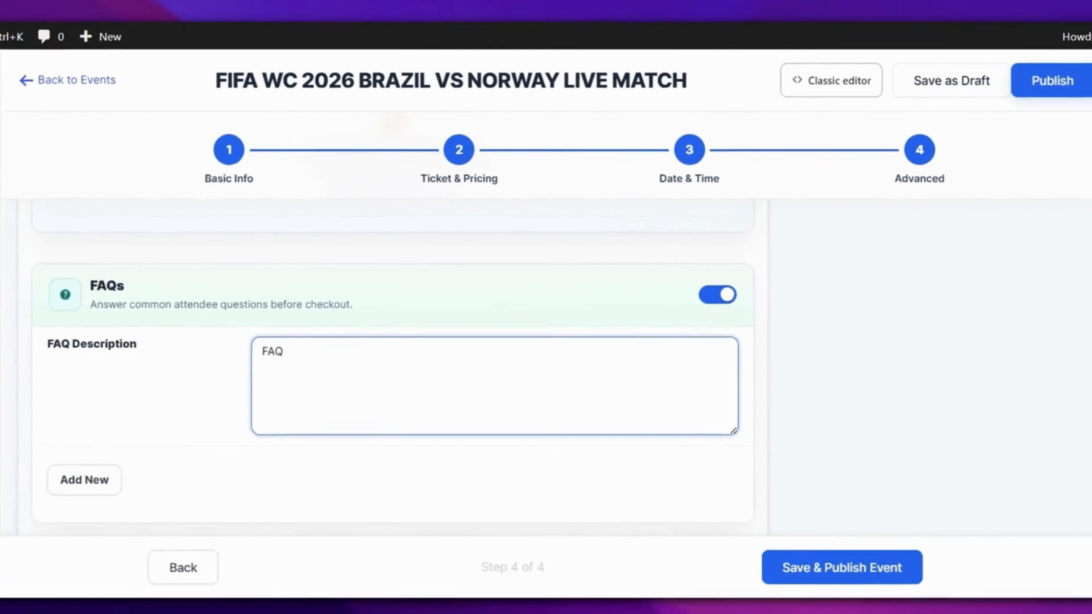
{"action": "type", "text": "2026"}
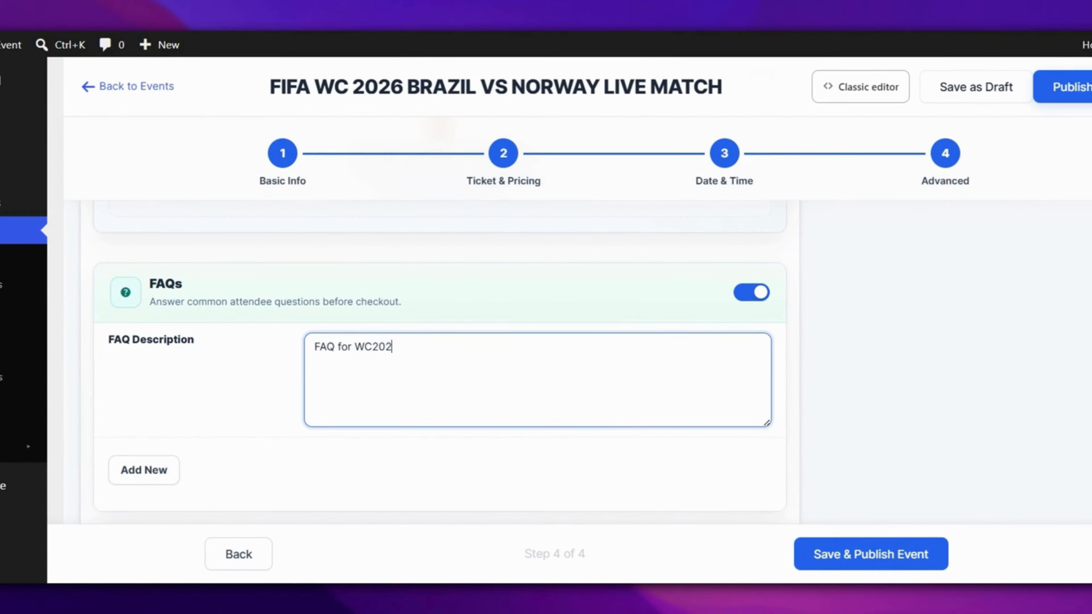
{"action": "scroll", "coordinate": [441, 379], "scroll_direction": "down", "scroll_amount": 3}
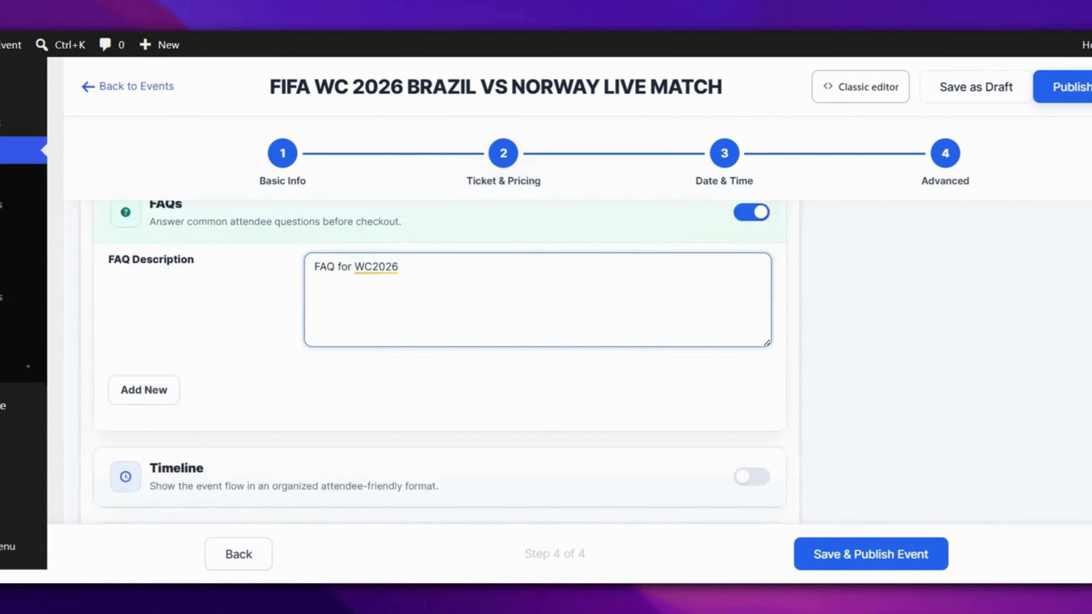
{"action": "left_click", "coordinate": [154, 223]}
{"action": "left_click", "coordinate": [240, 285]}
{"action": "type", "text": "Is this event paid?"}
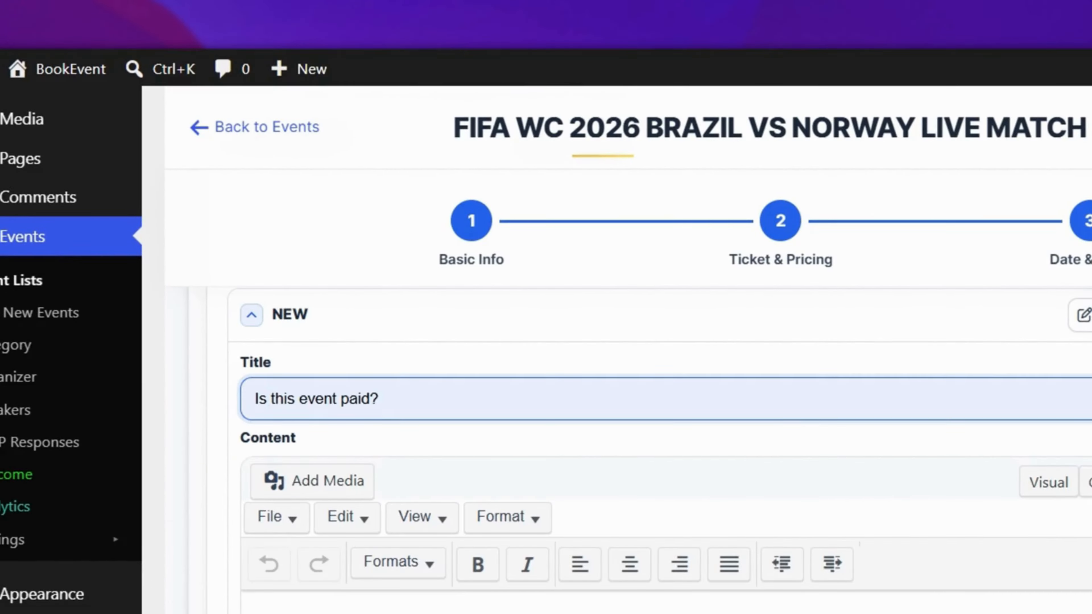
{"action": "left_click", "coordinate": [270, 476]}
{"action": "type", "text": "No"}
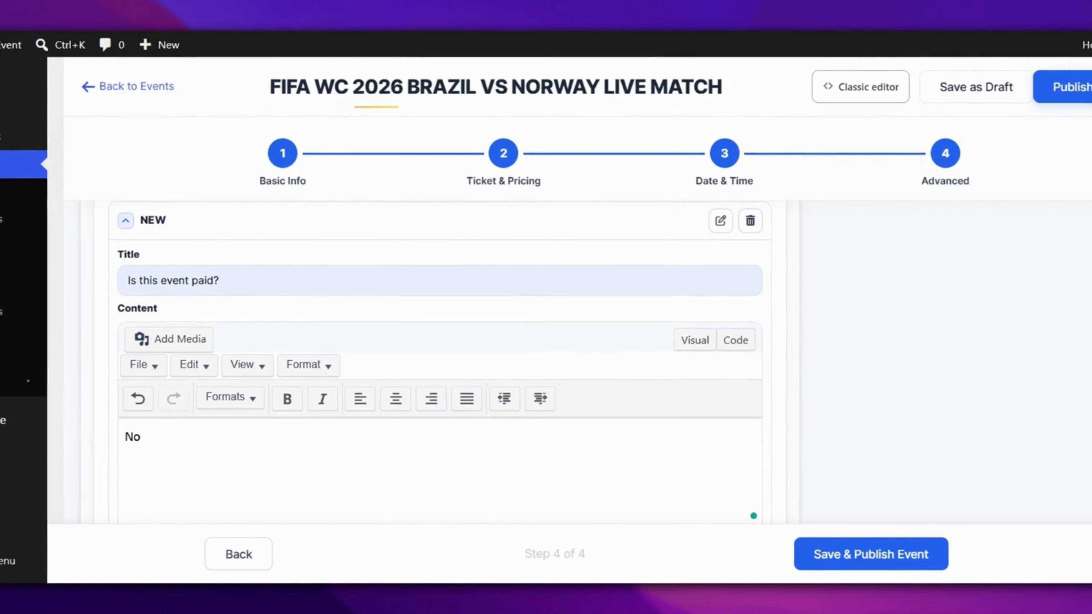
{"action": "type", "text": ", it's free to watch"}
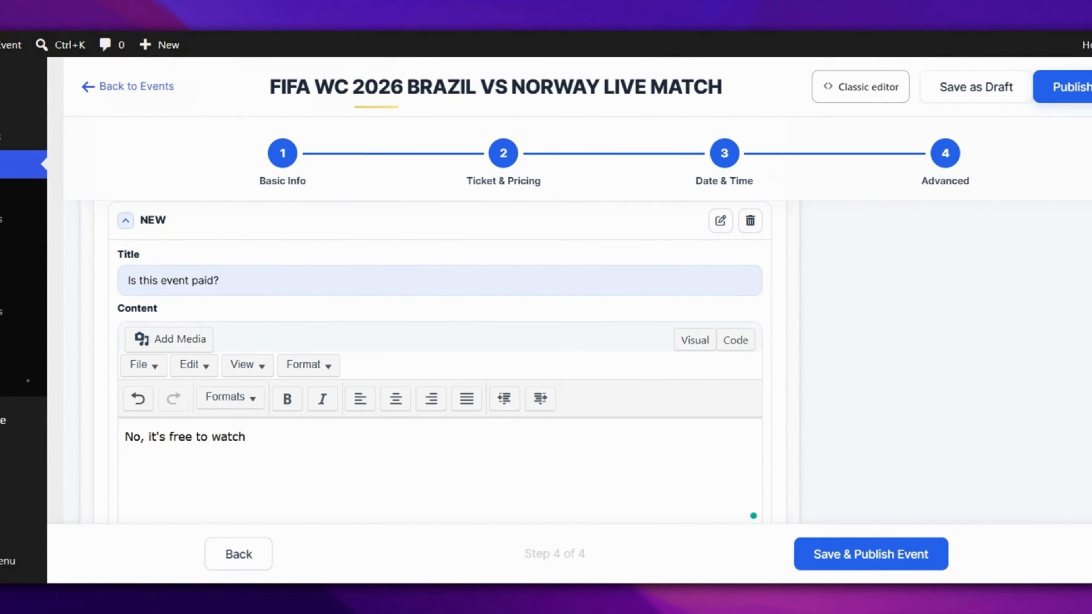
{"action": "type", "text": "."}
{"action": "scroll", "coordinate": [566, 458], "scroll_direction": "down", "scroll_amount": 8}
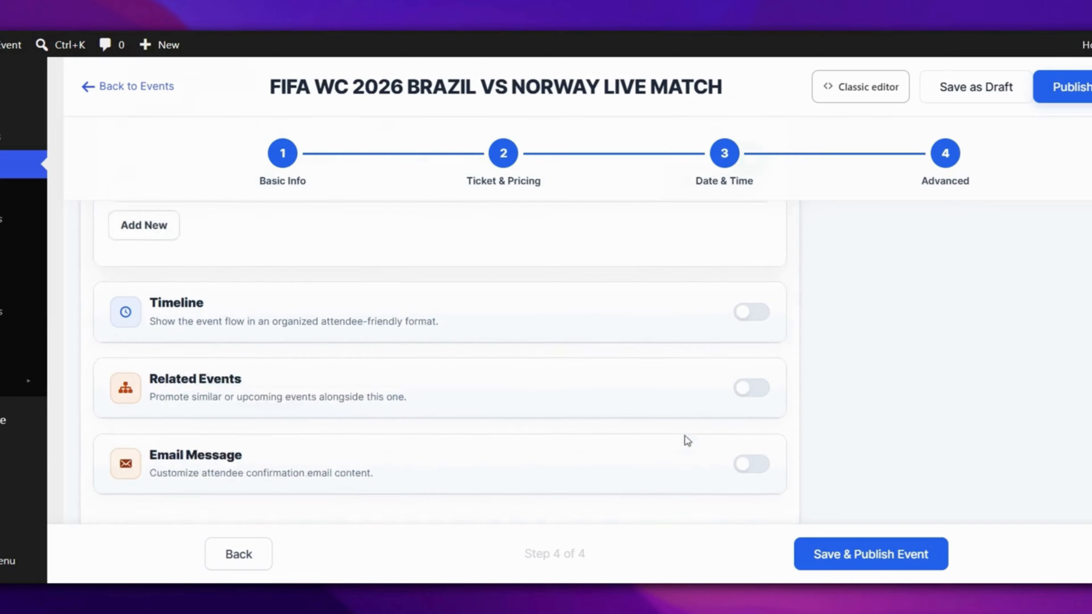
- Publish the event and visit the live site's Blog page
{"action": "left_click", "coordinate": [870, 555]}
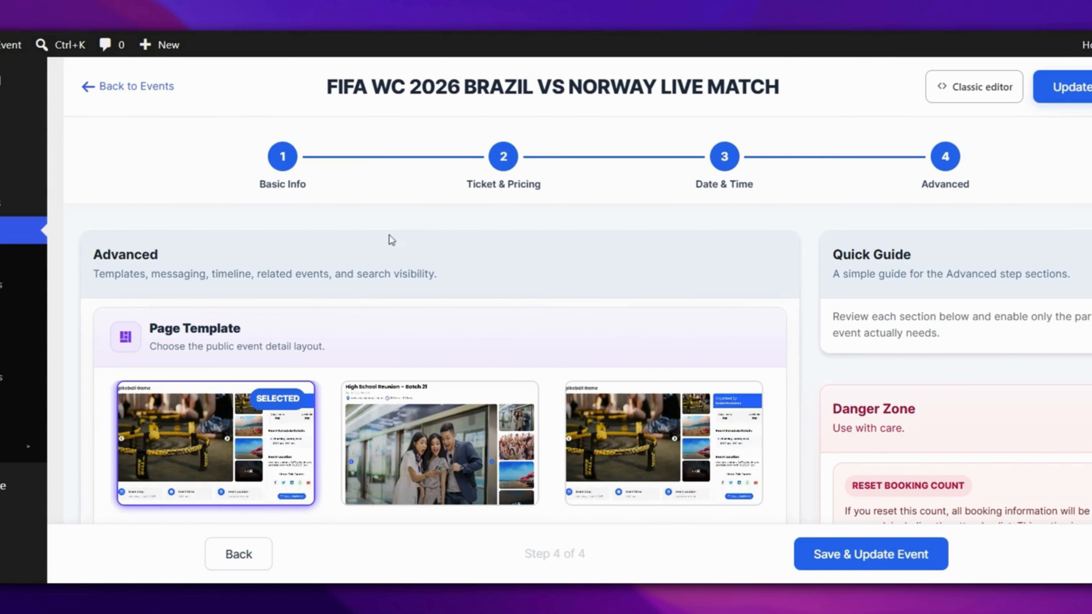
{"action": "mouse_move", "coordinate": [9, 45]}
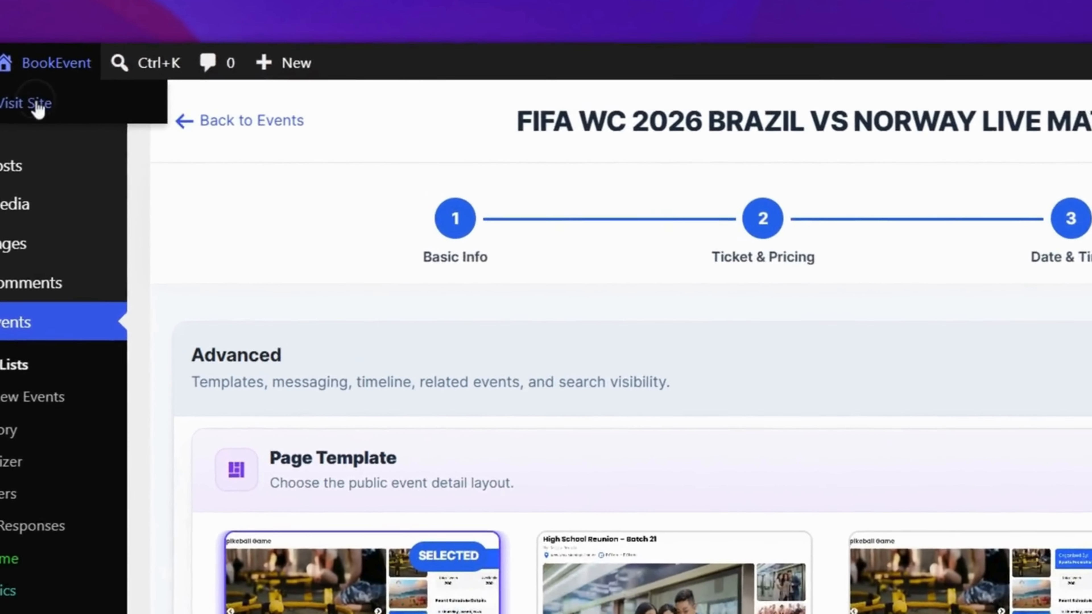
{"action": "left_click", "coordinate": [38, 106]}
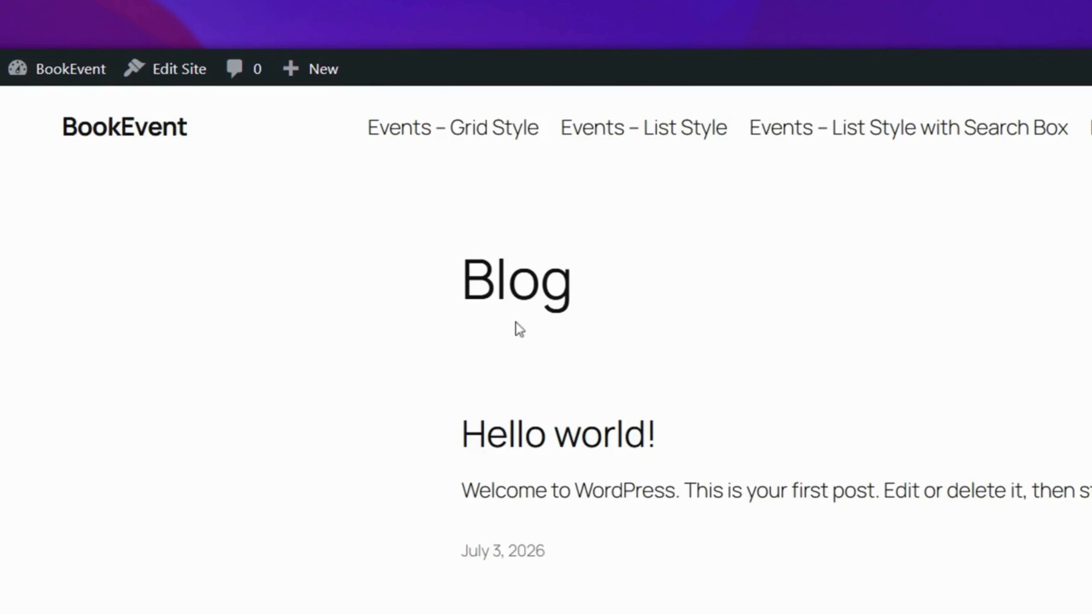
- From Events – Grid Style, open the Brazil vs Norway event page and scroll to its RSVP form
{"action": "left_click", "coordinate": [451, 137]}
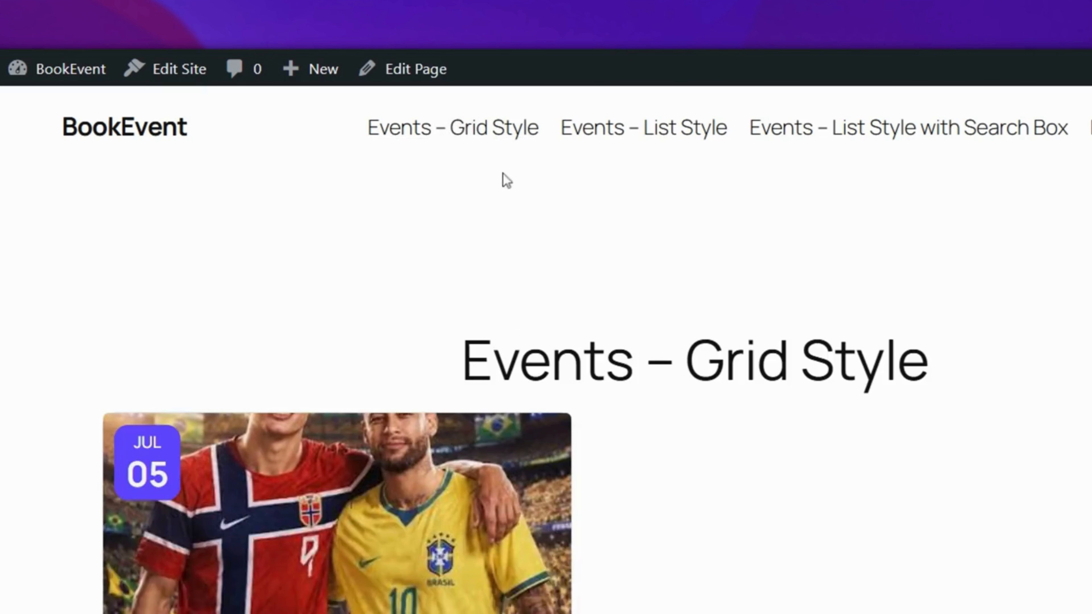
{"action": "scroll", "coordinate": [543, 243], "scroll_direction": "down", "scroll_amount": 7}
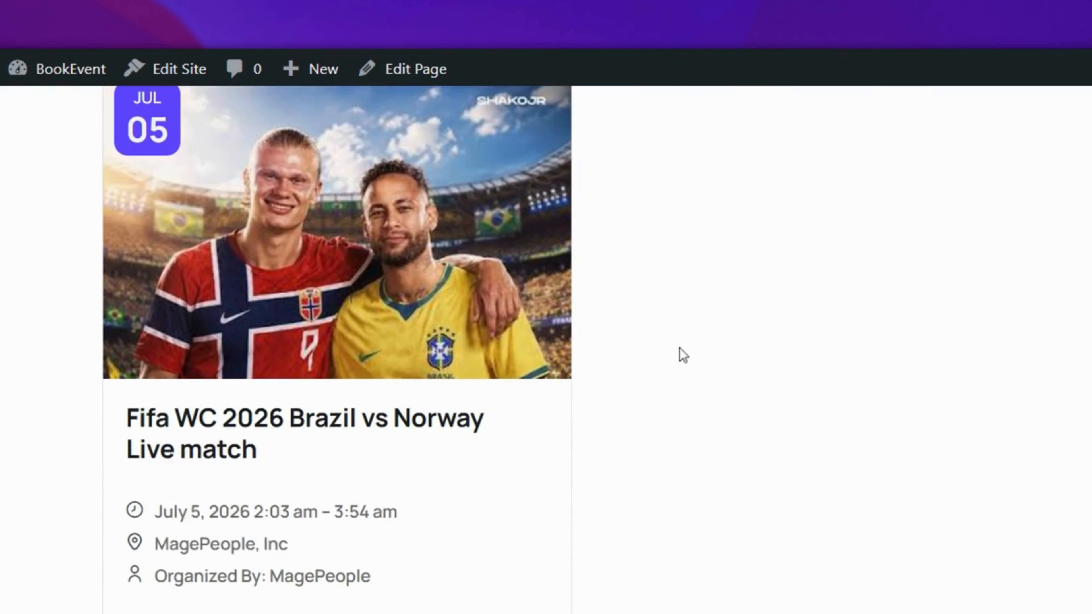
{"action": "left_click", "coordinate": [388, 420]}
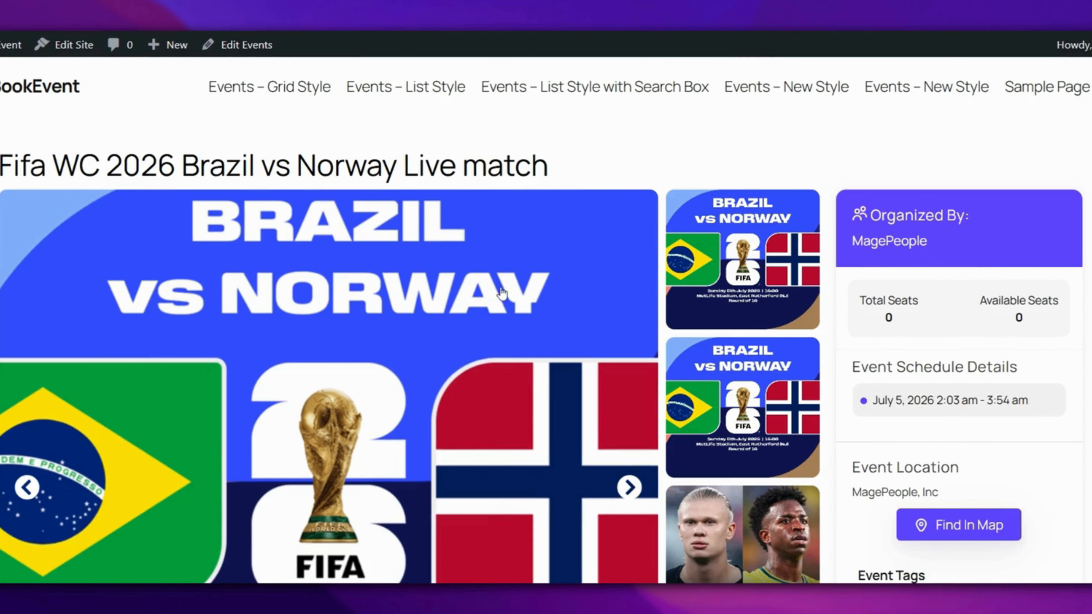
{"action": "scroll", "coordinate": [499, 294], "scroll_direction": "down", "scroll_amount": 2}
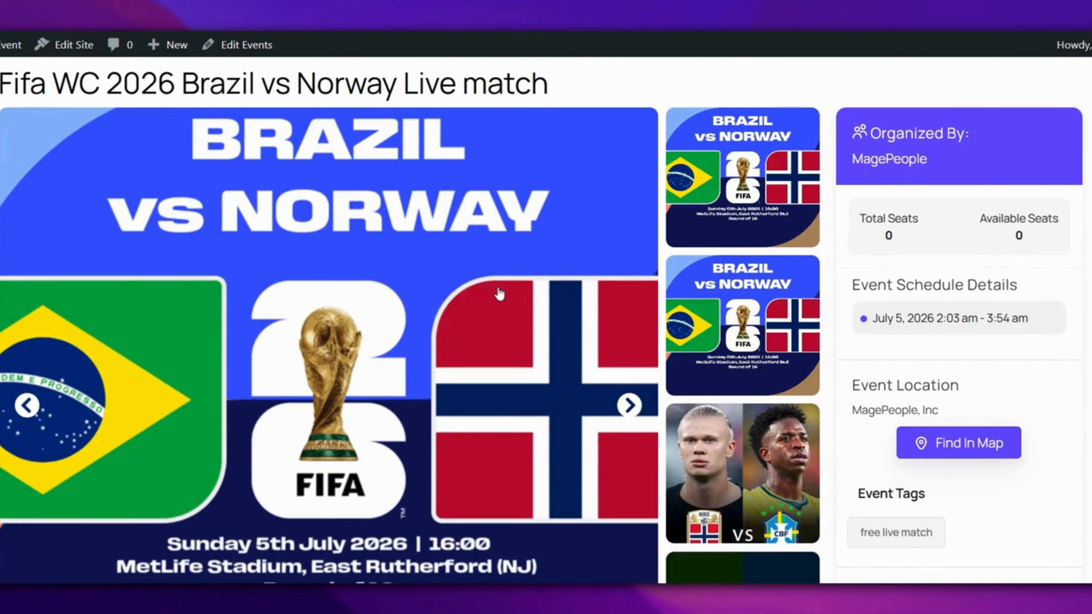
{"action": "scroll", "coordinate": [500, 292], "scroll_direction": "down", "scroll_amount": 4}
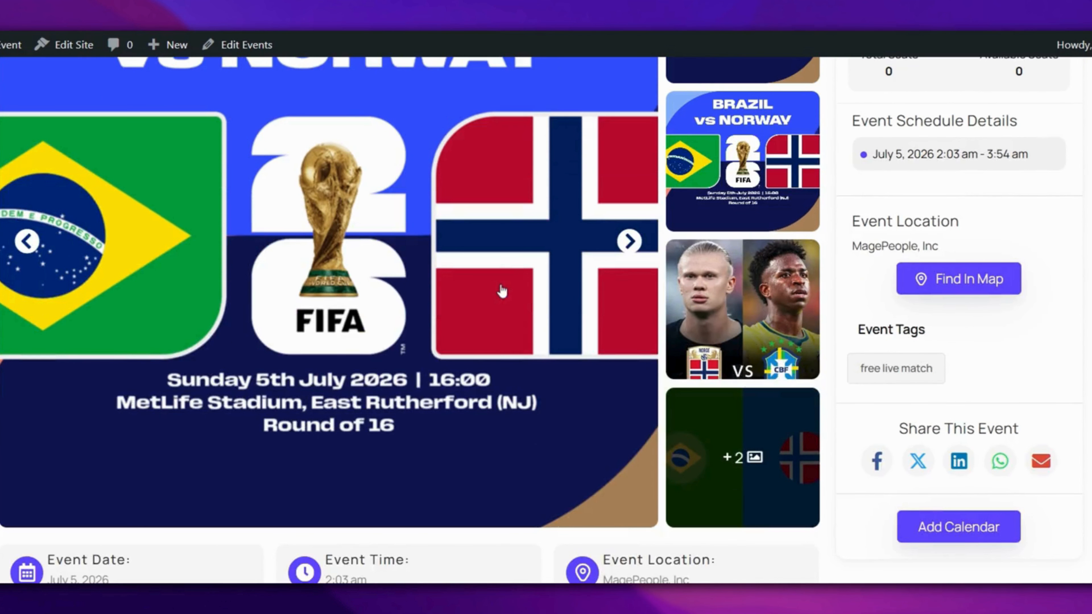
{"action": "scroll", "coordinate": [502, 291], "scroll_direction": "down", "scroll_amount": 2}
{"action": "scroll", "coordinate": [503, 292], "scroll_direction": "down", "scroll_amount": 6}
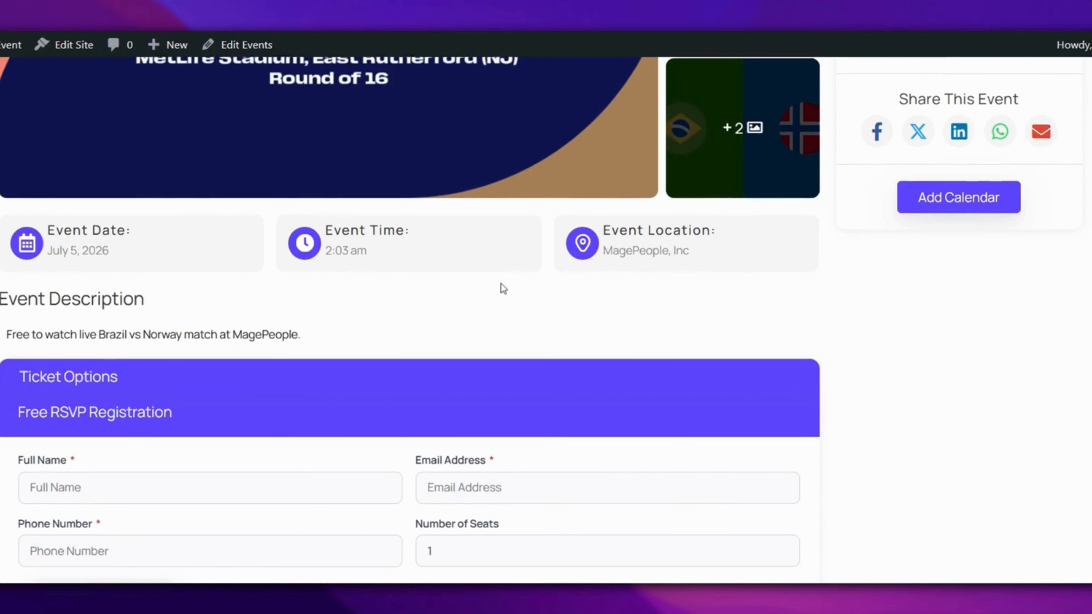
{"action": "scroll", "coordinate": [502, 284], "scroll_direction": "down", "scroll_amount": 4}
- Enter the attendee's name, email and phone, choose 2 seats and submit the RSVP
{"action": "left_click", "coordinate": [301, 326]}
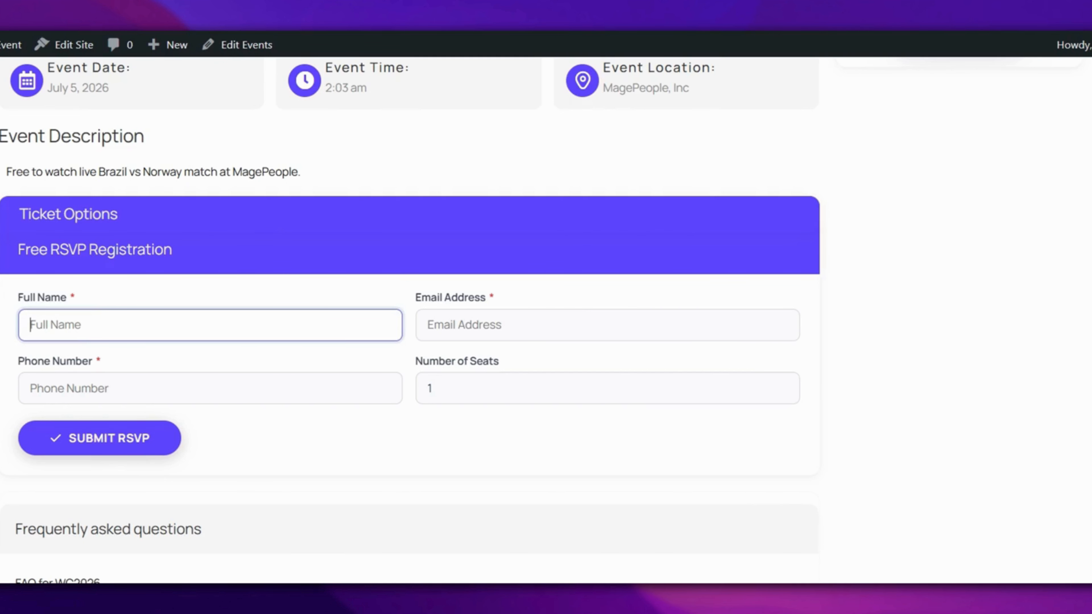
{"action": "type", "text": "riad"}
{"action": "key", "text": "Tab"}
{"action": "type", "text": "ri"}
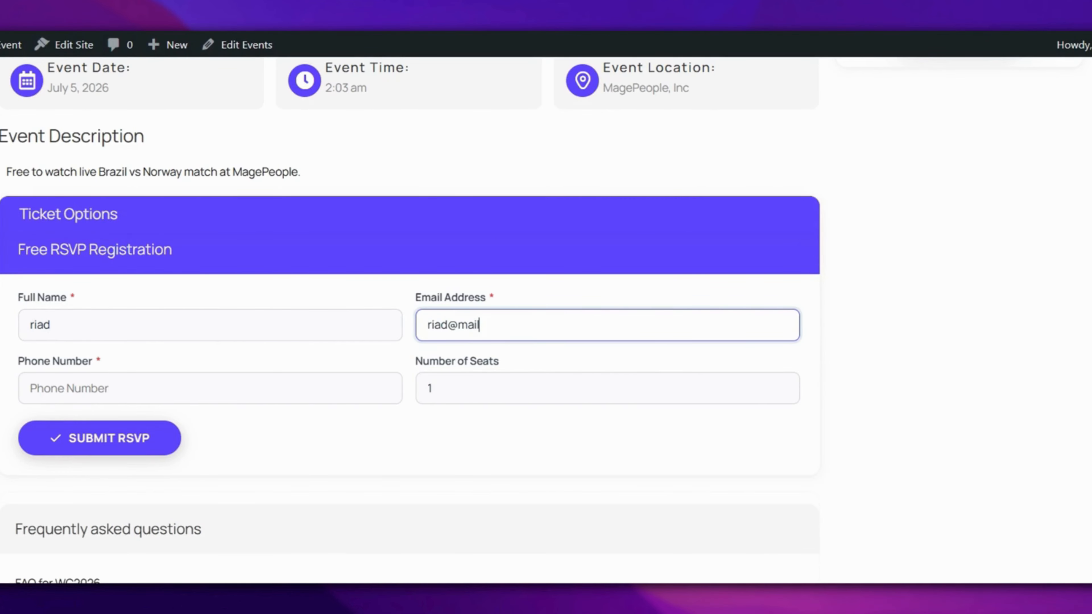
{"action": "left_click", "coordinate": [47, 389]}
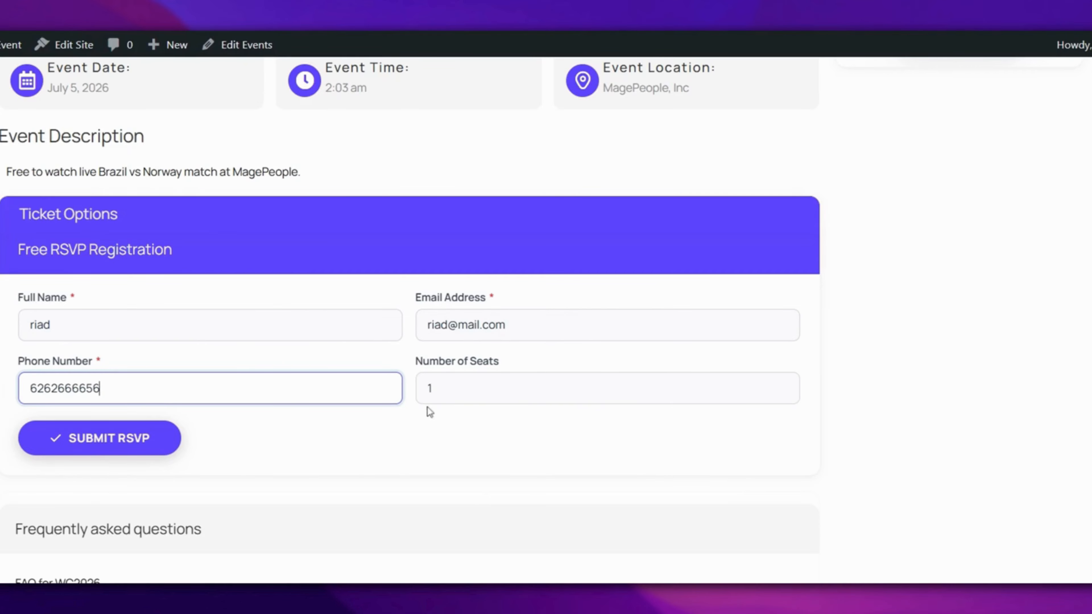
{"action": "left_click", "coordinate": [429, 394]}
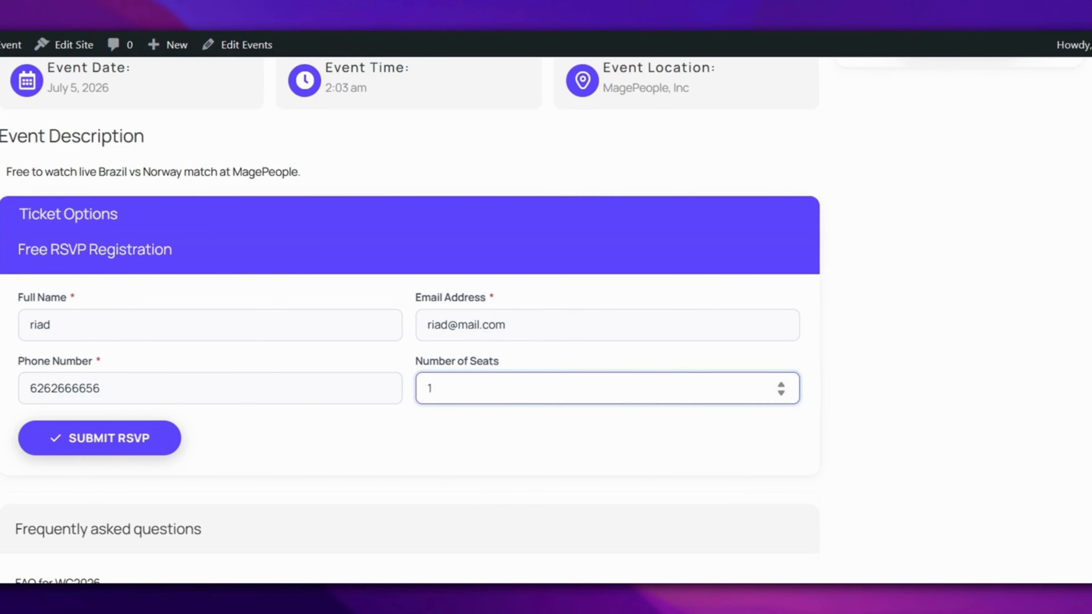
{"action": "left_click", "coordinate": [783, 387]}
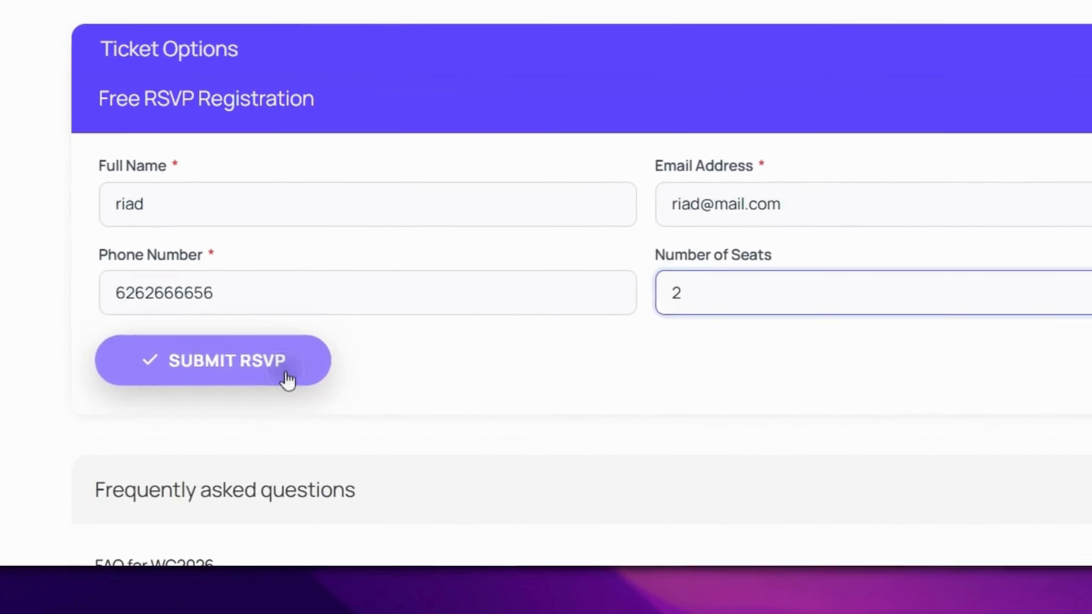
{"action": "left_click", "coordinate": [146, 446]}
- Highlight the RSVP success message, then return to the admin Dashboard
{"action": "left_click_drag", "start_coordinate": [232, 443], "coordinate": [81, 441]}
{"action": "left_click_drag", "start_coordinate": [190, 365], "coordinate": [102, 362]}
{"action": "left_click", "coordinate": [455, 366]}
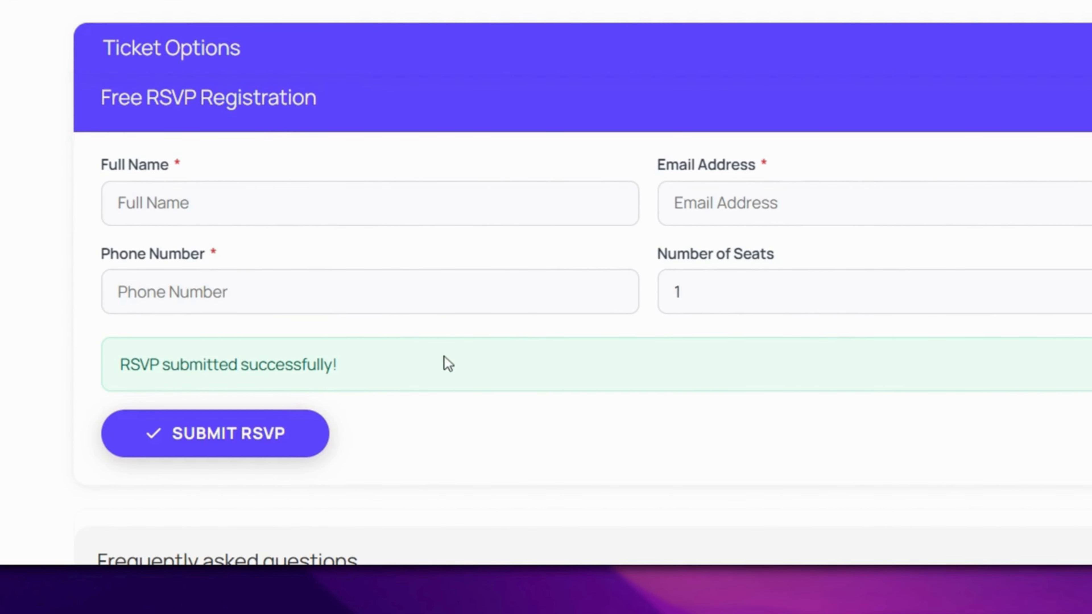
{"action": "scroll", "coordinate": [448, 364], "scroll_direction": "up", "scroll_amount": 15}
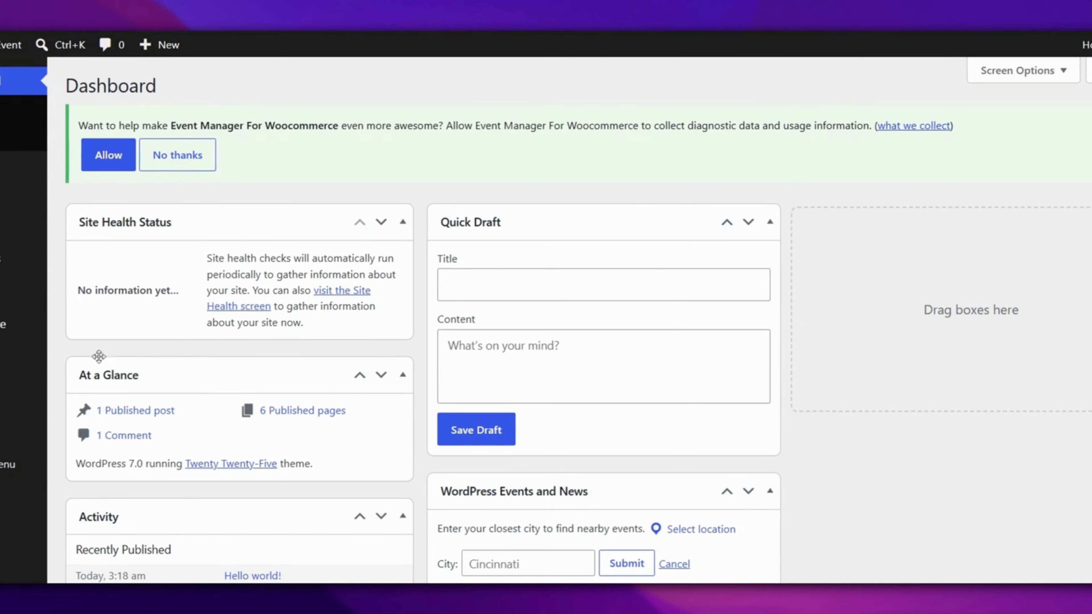
{"action": "mouse_move", "coordinate": [26, 287]}
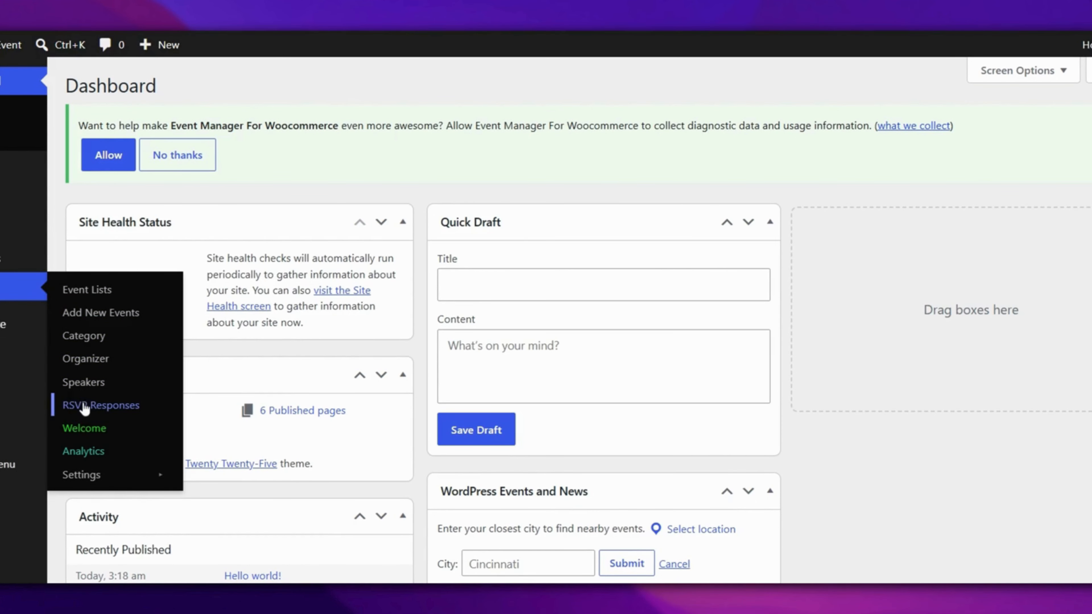
- In RSVP Responses, confirm the new RSVP's quantity of 2 and check the attendee in
{"action": "left_click", "coordinate": [101, 405]}
{"action": "scroll", "coordinate": [595, 259], "scroll_direction": "down", "scroll_amount": 2}
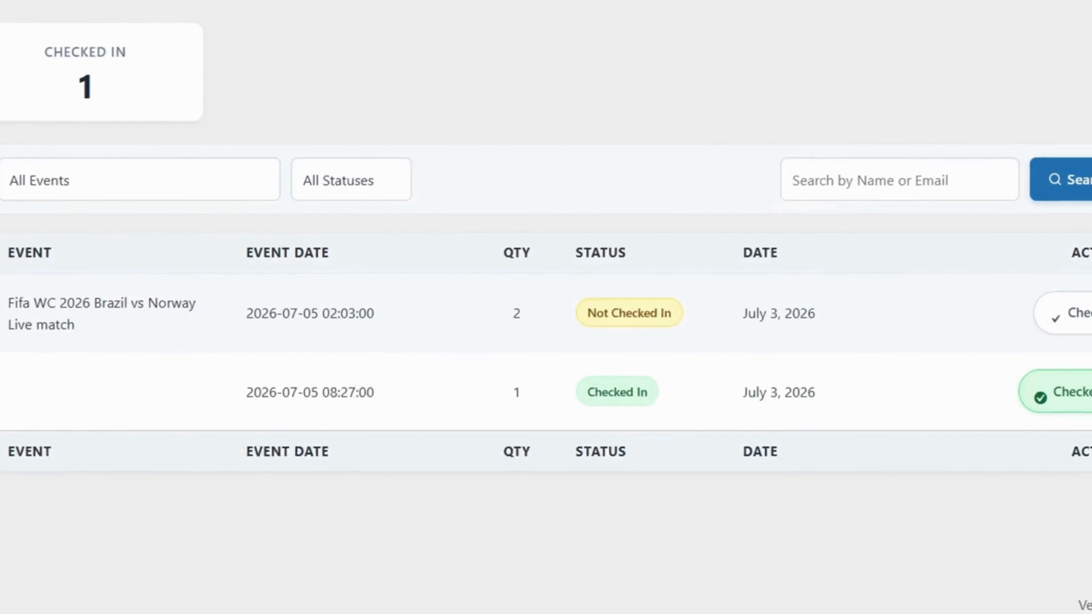
{"action": "left_click_drag", "start_coordinate": [793, 345], "coordinate": [664, 342]}
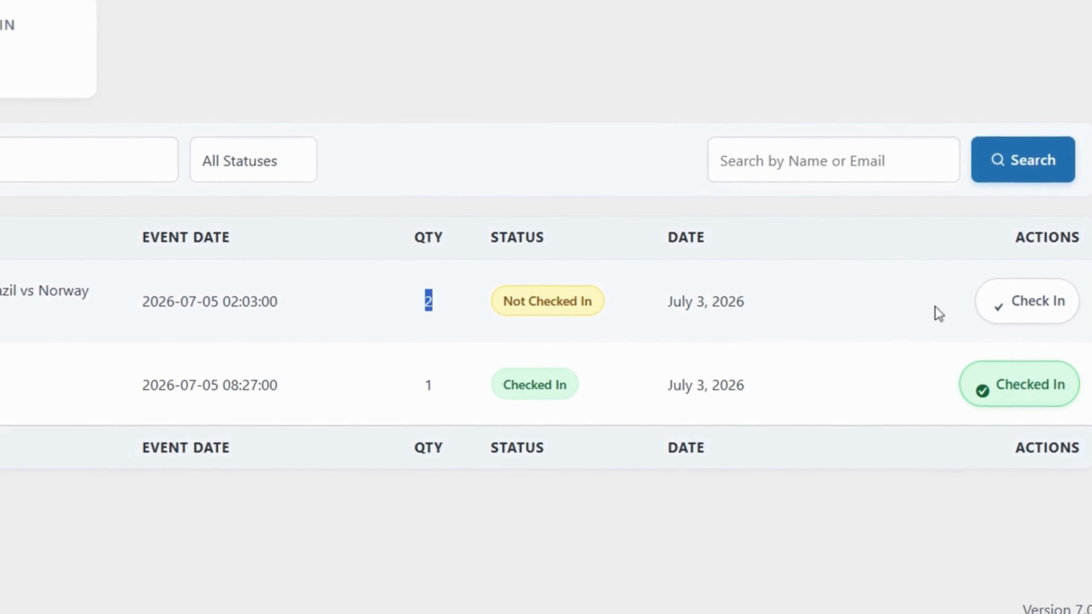
{"action": "left_click", "coordinate": [1023, 304]}
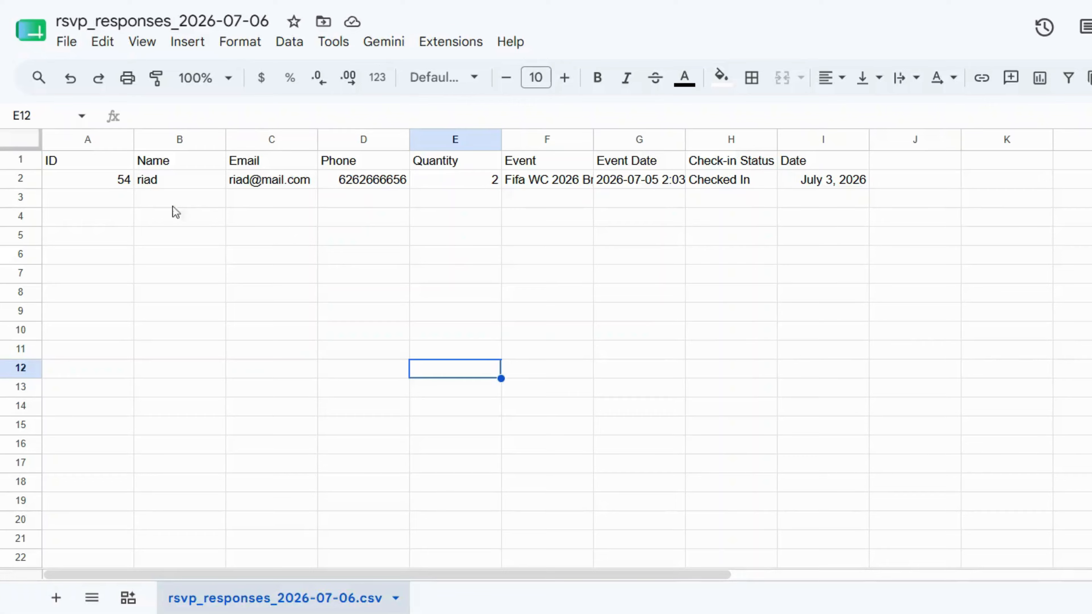
{"action": "left_click", "coordinate": [124, 189]}
{"action": "left_click", "coordinate": [180, 187]}
{"action": "left_click", "coordinate": [284, 184]}
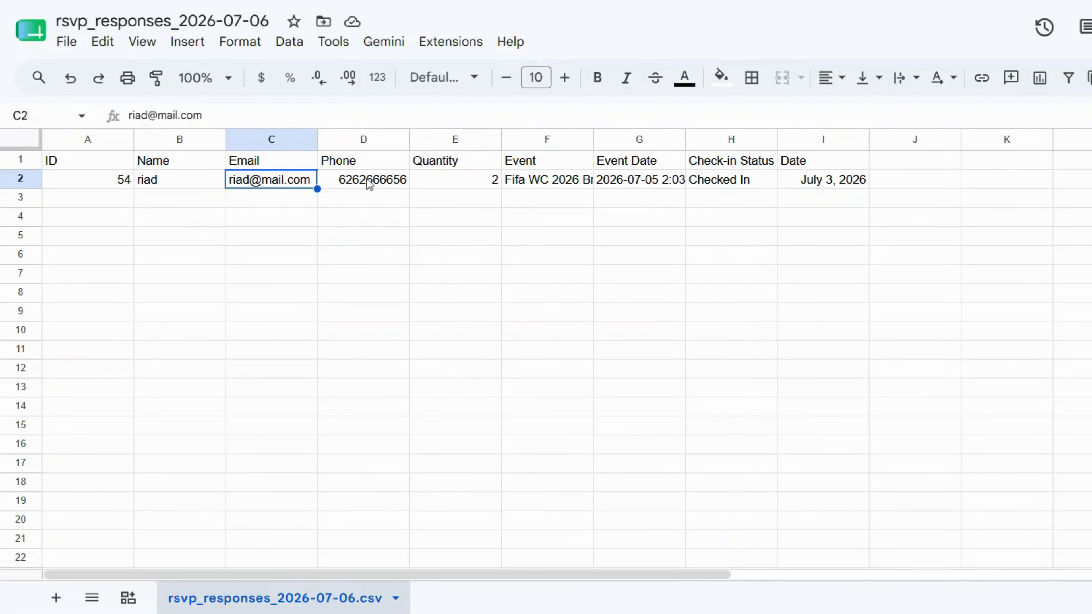
{"action": "left_click", "coordinate": [374, 184]}
{"action": "left_click", "coordinate": [489, 185]}
{"action": "left_click", "coordinate": [569, 185]}
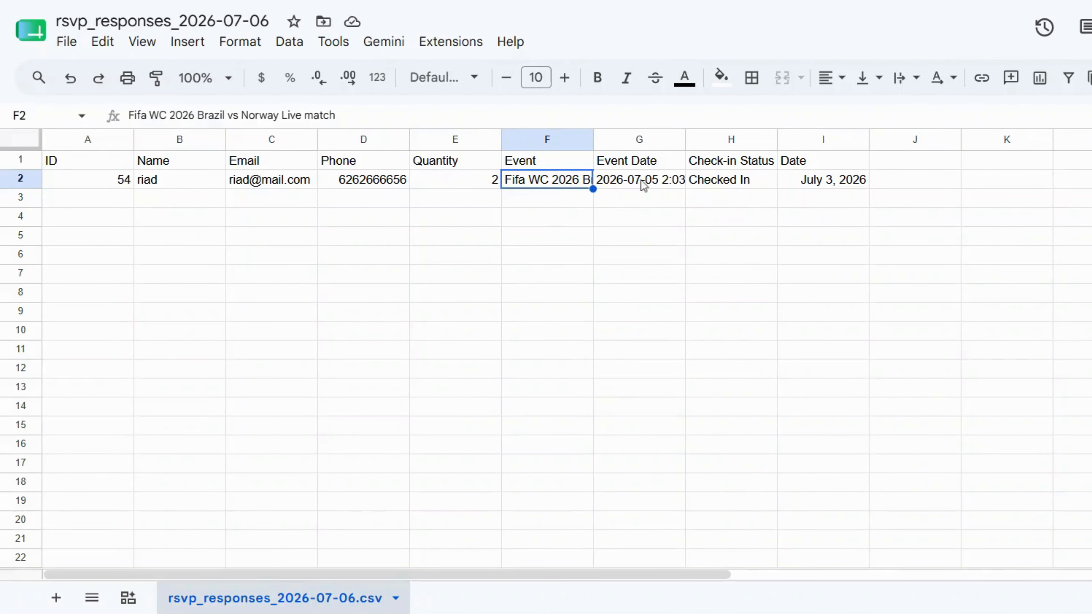
{"action": "left_click", "coordinate": [653, 186]}
{"action": "left_click", "coordinate": [731, 184]}
{"action": "left_click", "coordinate": [819, 184]}
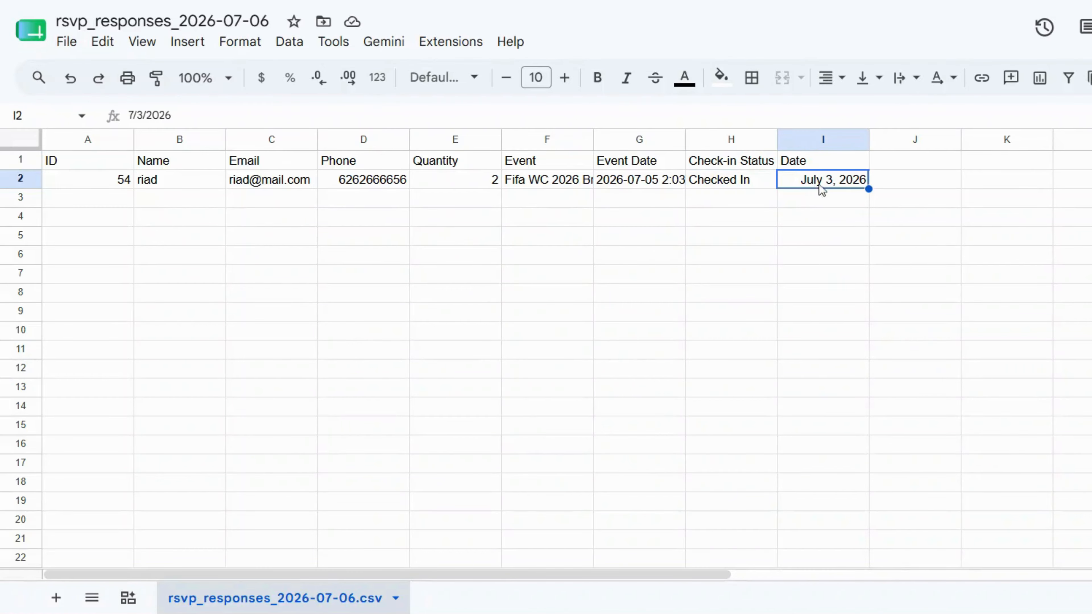